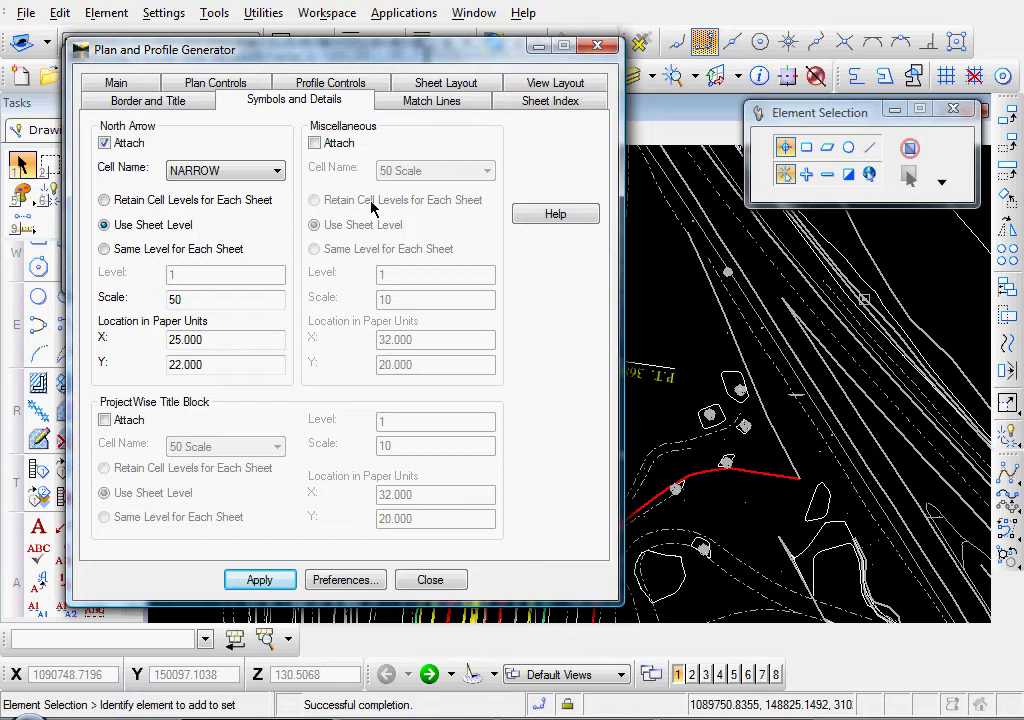
# On Match Lines, turn the start/stop station and previous/next sheet labels off, then re-enable them with the plan line
pyautogui.click(436, 104)
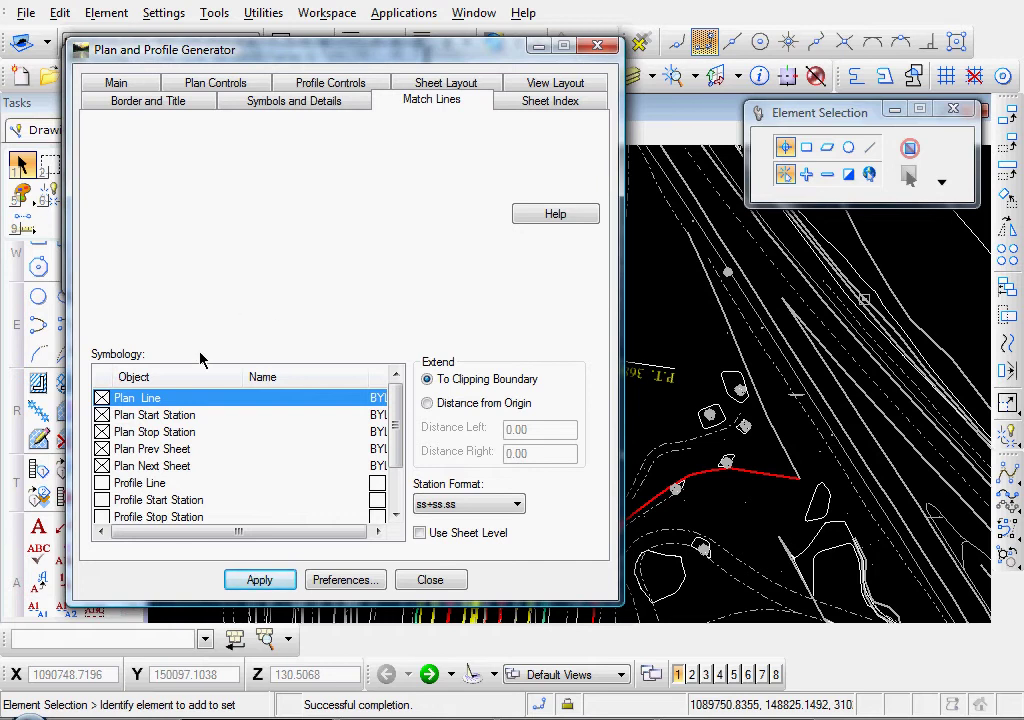
pyautogui.click(101, 415)
pyautogui.click(101, 432)
pyautogui.click(101, 449)
pyautogui.click(101, 466)
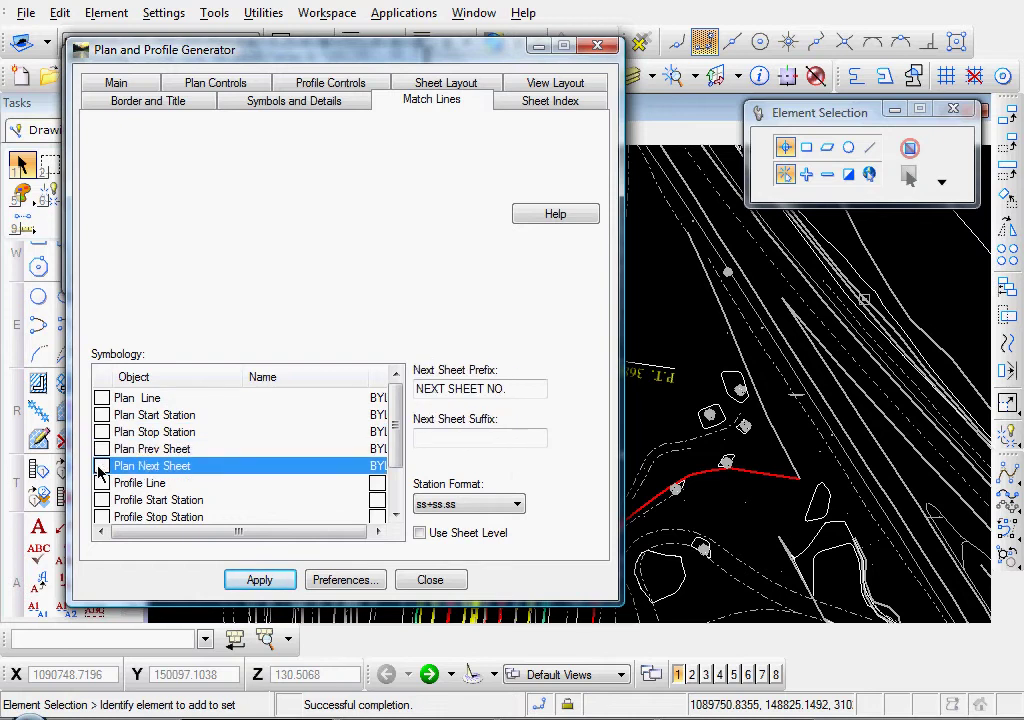
pyautogui.click(102, 398)
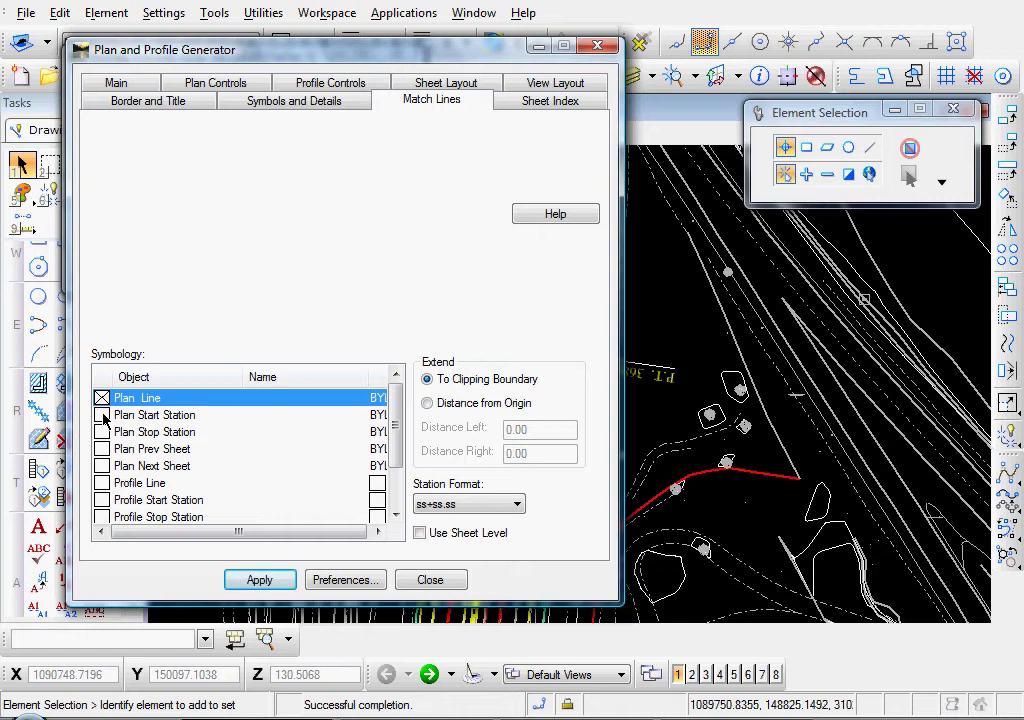
pyautogui.click(102, 415)
pyautogui.click(102, 432)
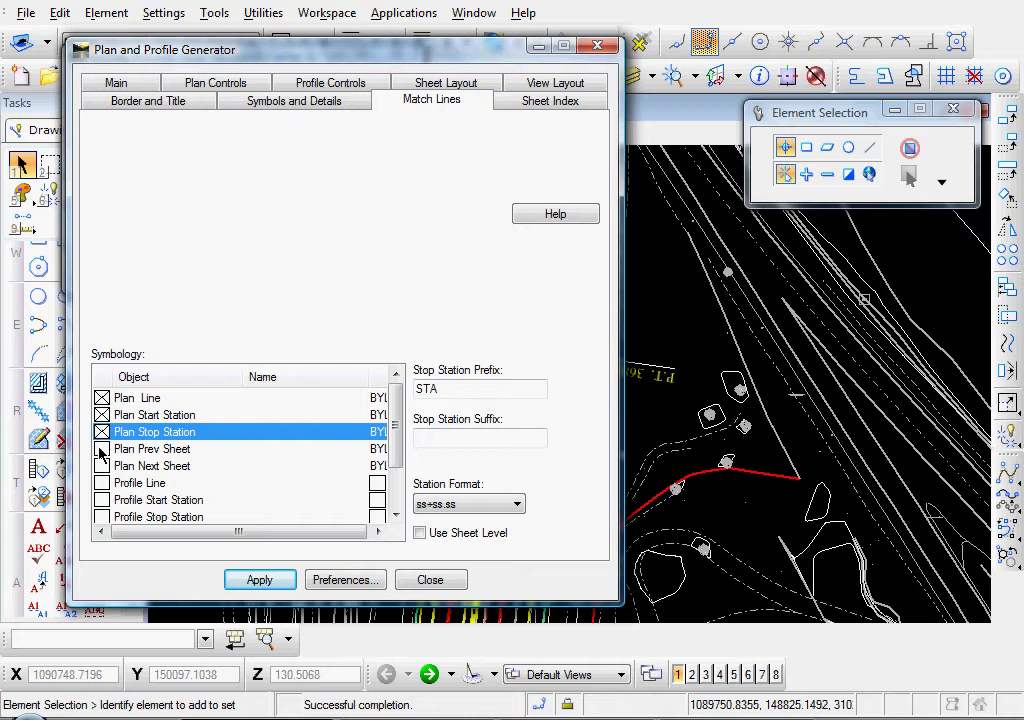
pyautogui.click(102, 449)
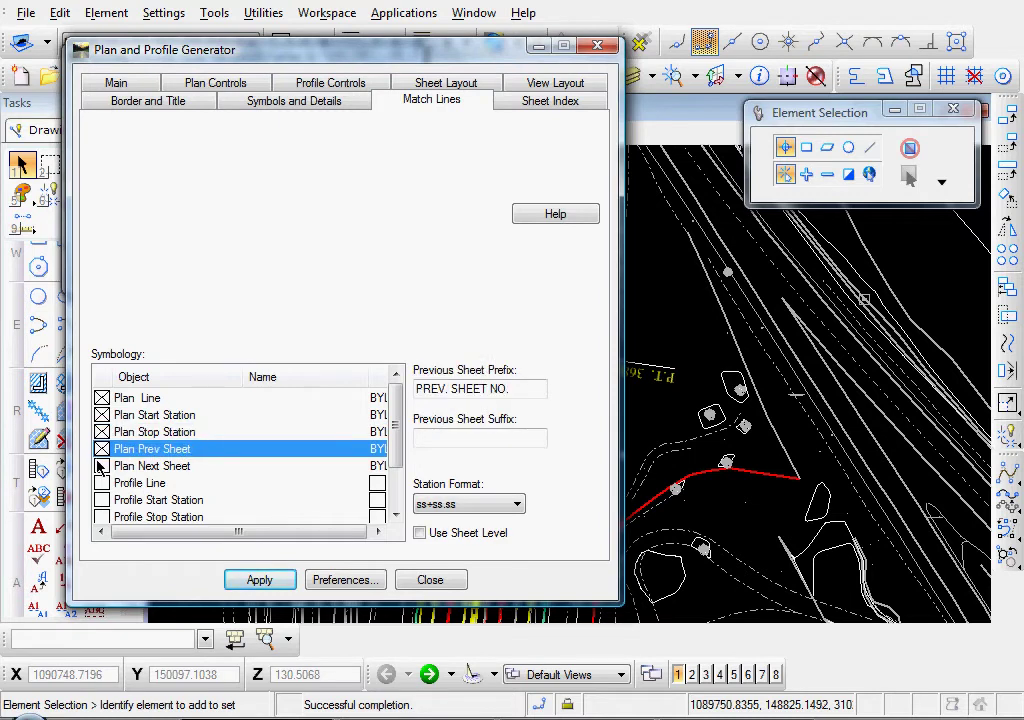
pyautogui.click(101, 466)
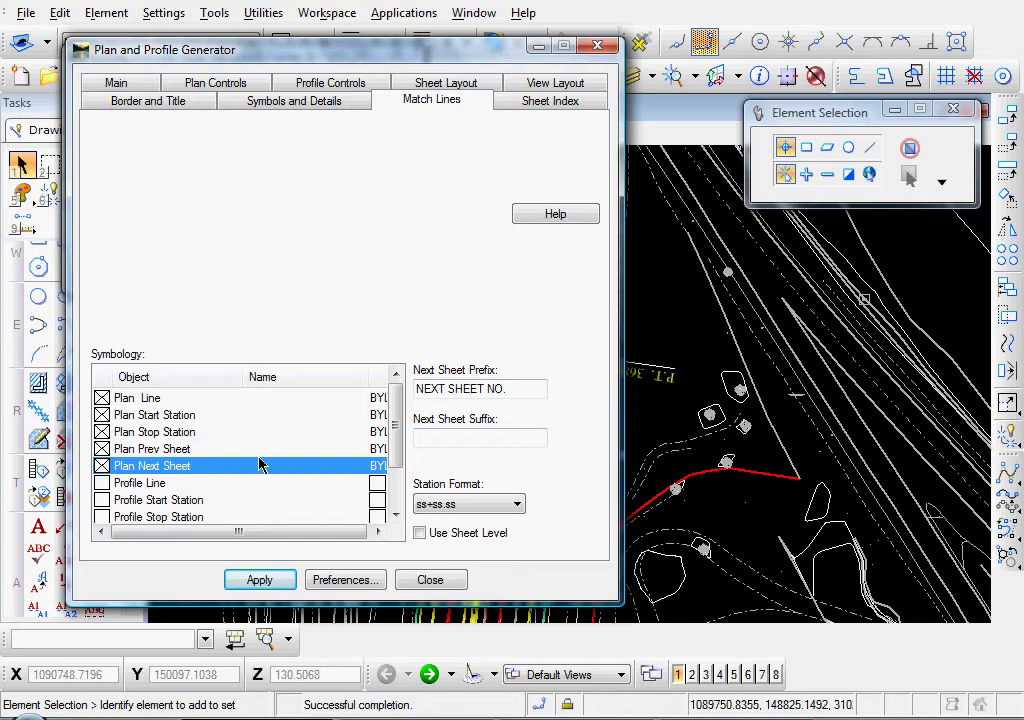
# Review the NEXT SHEET NO. prefix and the STA start and stop station prefixes
pyautogui.moveTo(512, 389); pyautogui.dragTo(416, 388)
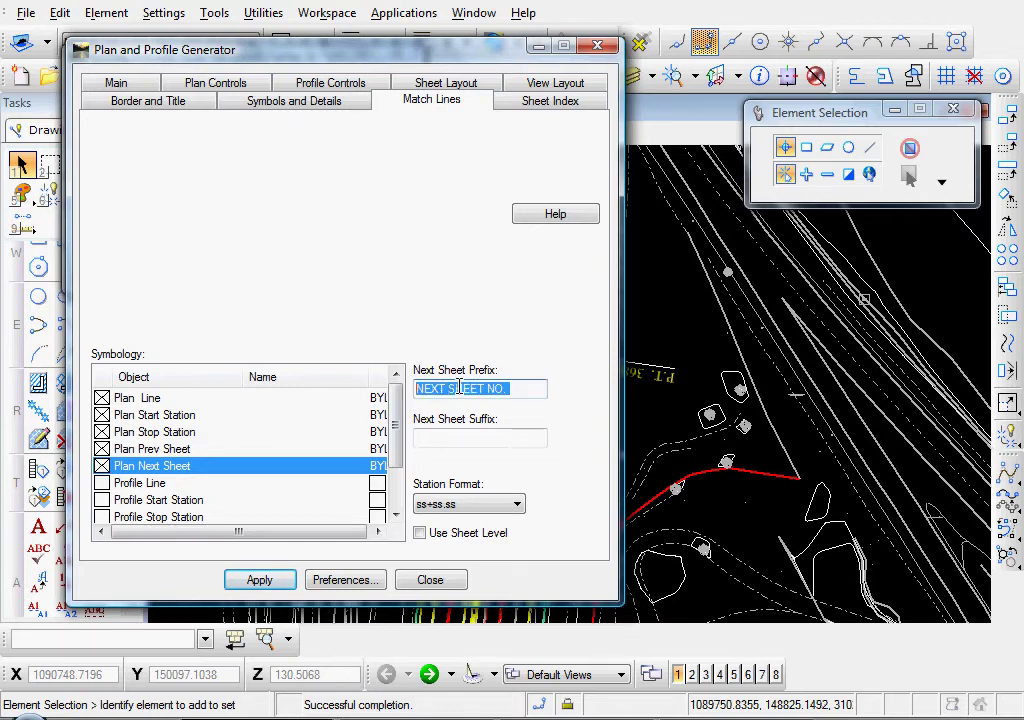
pyautogui.click(459, 389)
pyautogui.moveTo(514, 389); pyautogui.dragTo(416, 389)
pyautogui.click(449, 386)
pyautogui.click(151, 414)
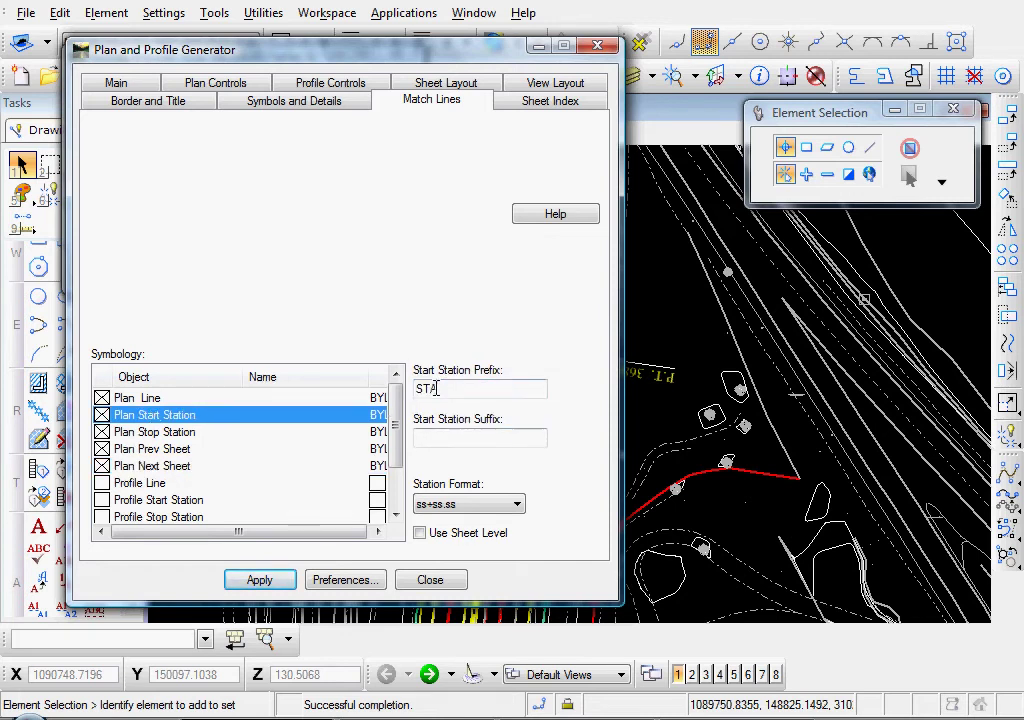
pyautogui.click(204, 433)
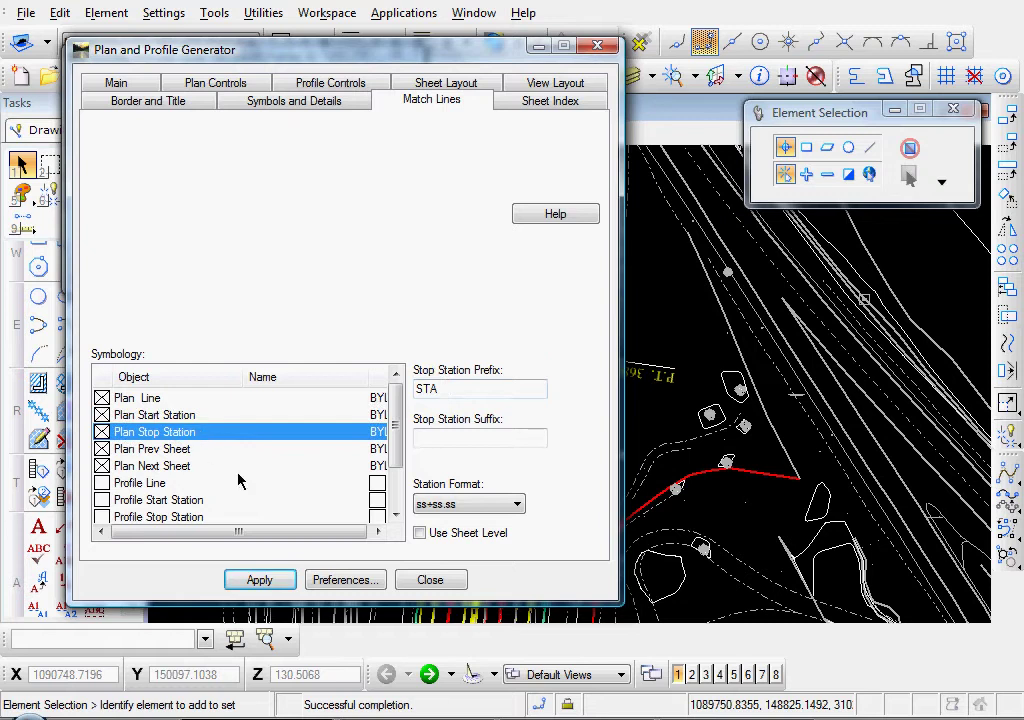
pyautogui.click(128, 400)
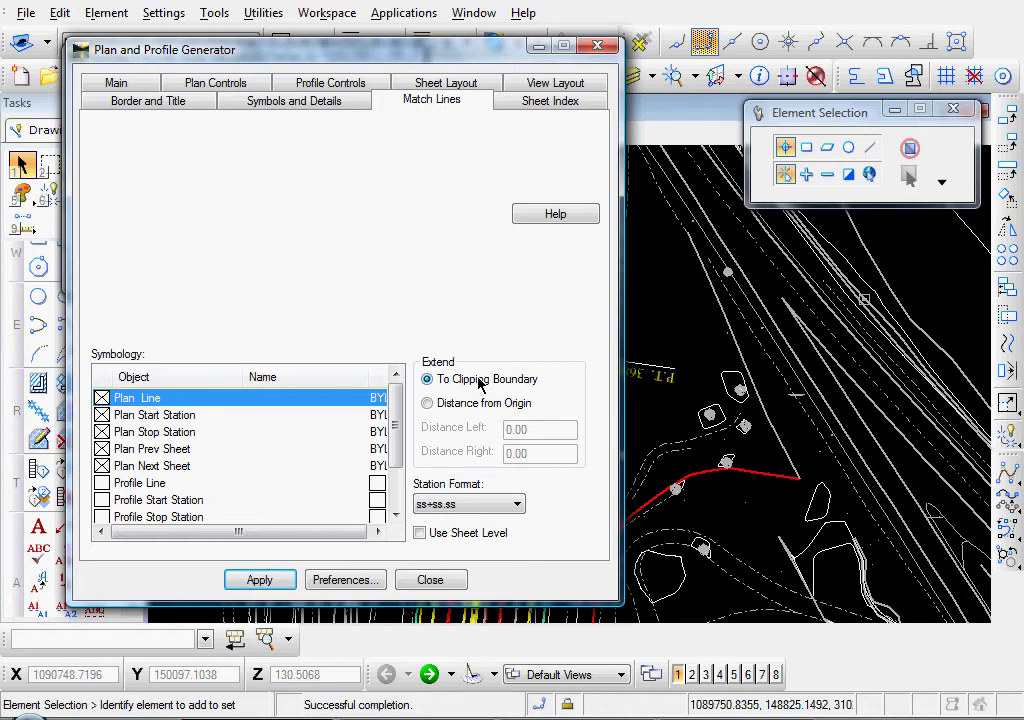
# Try Distance from Origin, then set plan match lines back to extend To Clipping Boundary
pyautogui.click(427, 404)
pyautogui.click(560, 453)
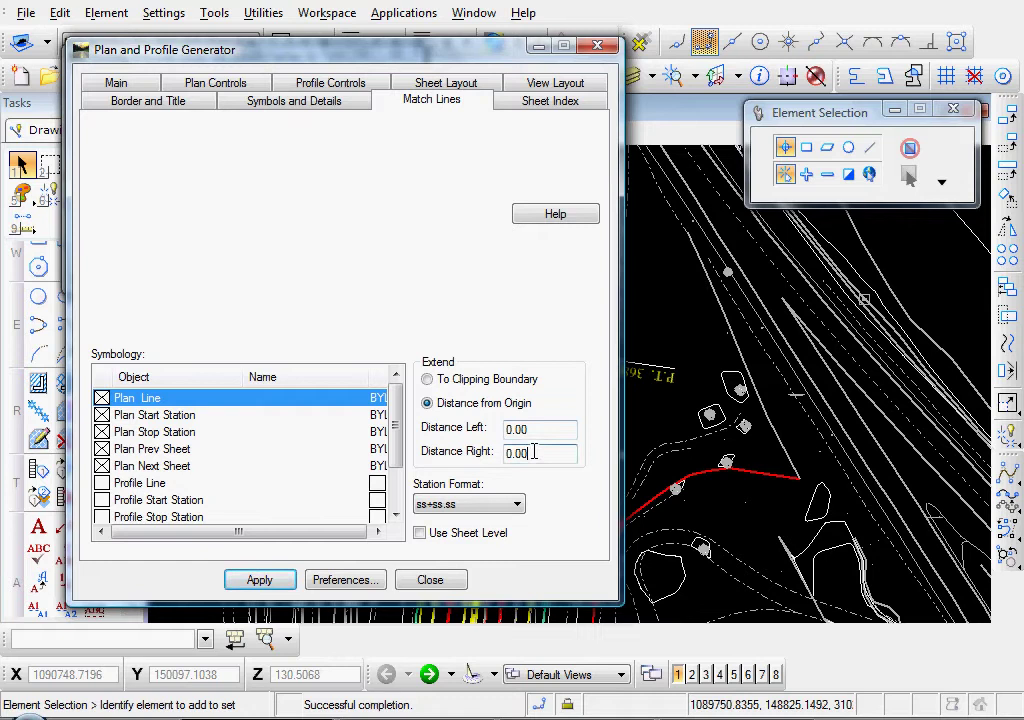
pyautogui.click(427, 380)
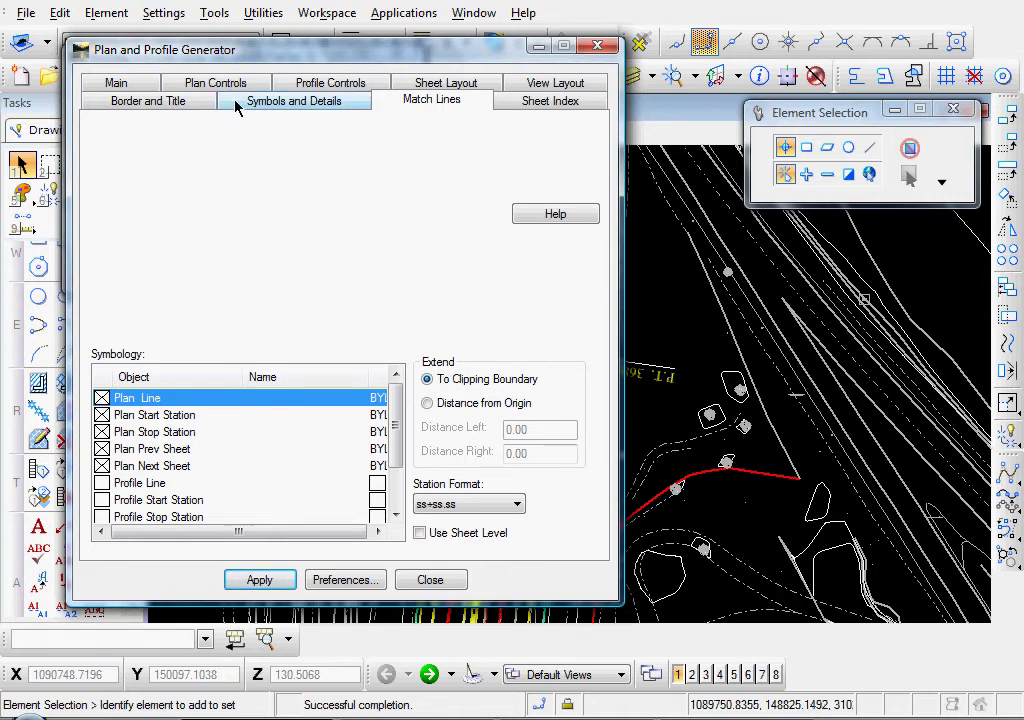
# In Plan Controls, confirm widths -300.00/300.00 and select both seed model files
pyautogui.click(116, 84)
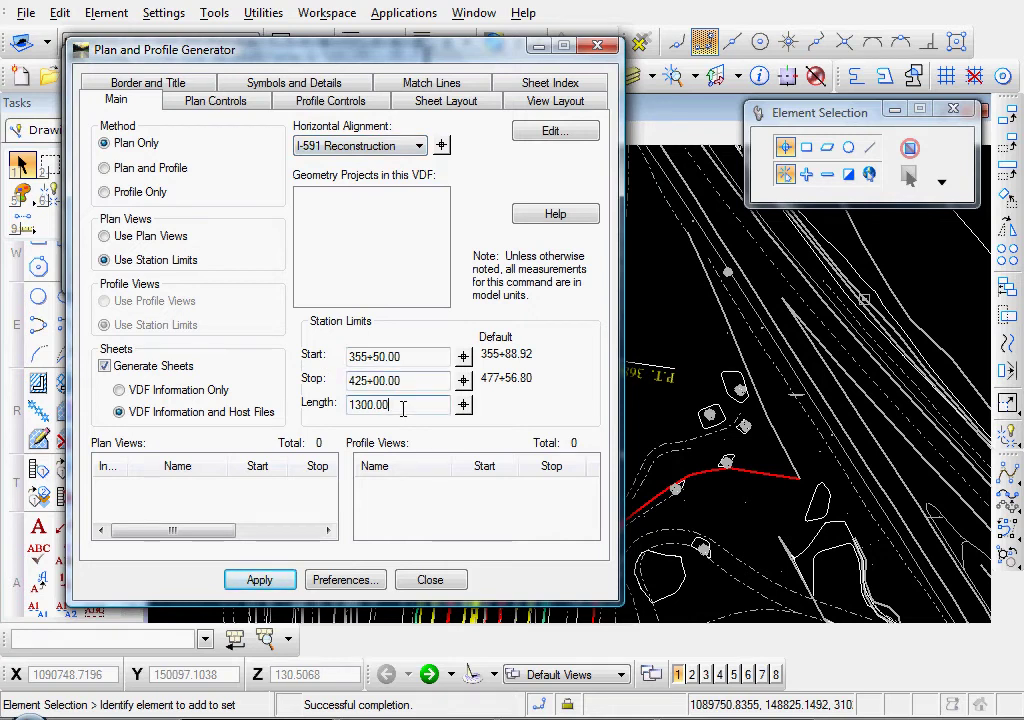
pyautogui.click(214, 102)
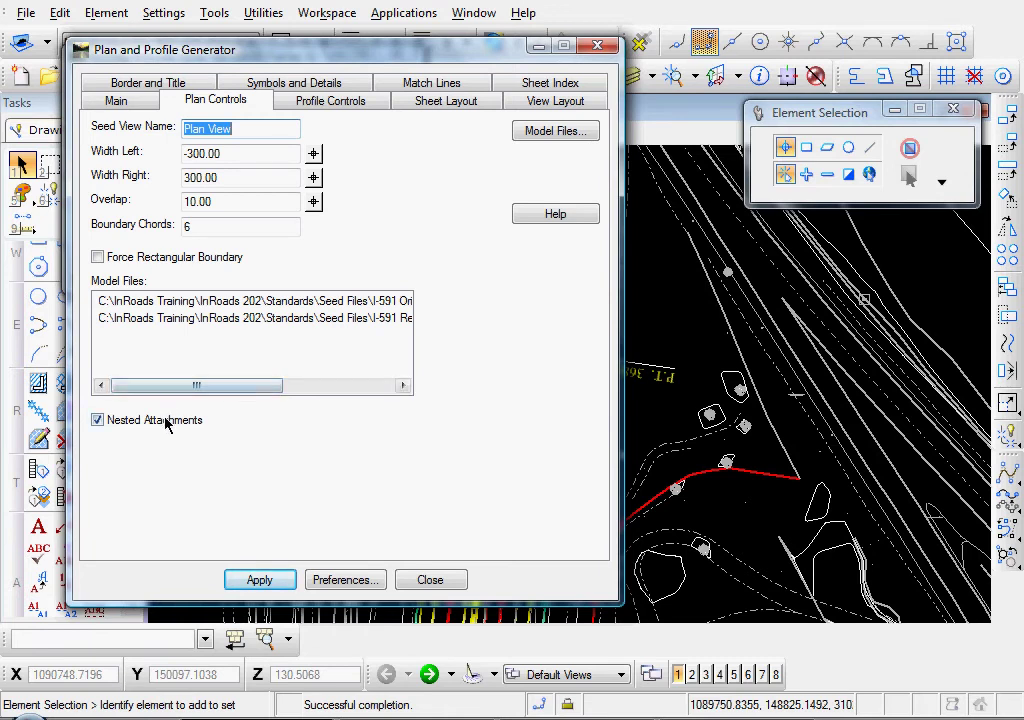
pyautogui.click(244, 154)
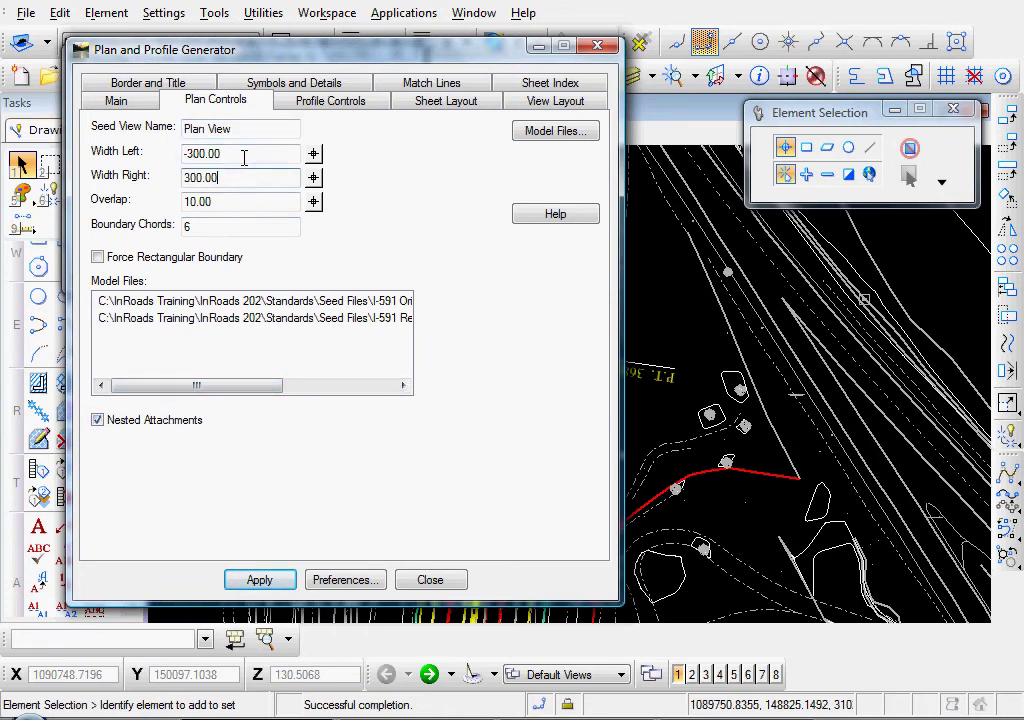
pyautogui.click(246, 176)
pyautogui.click(222, 301)
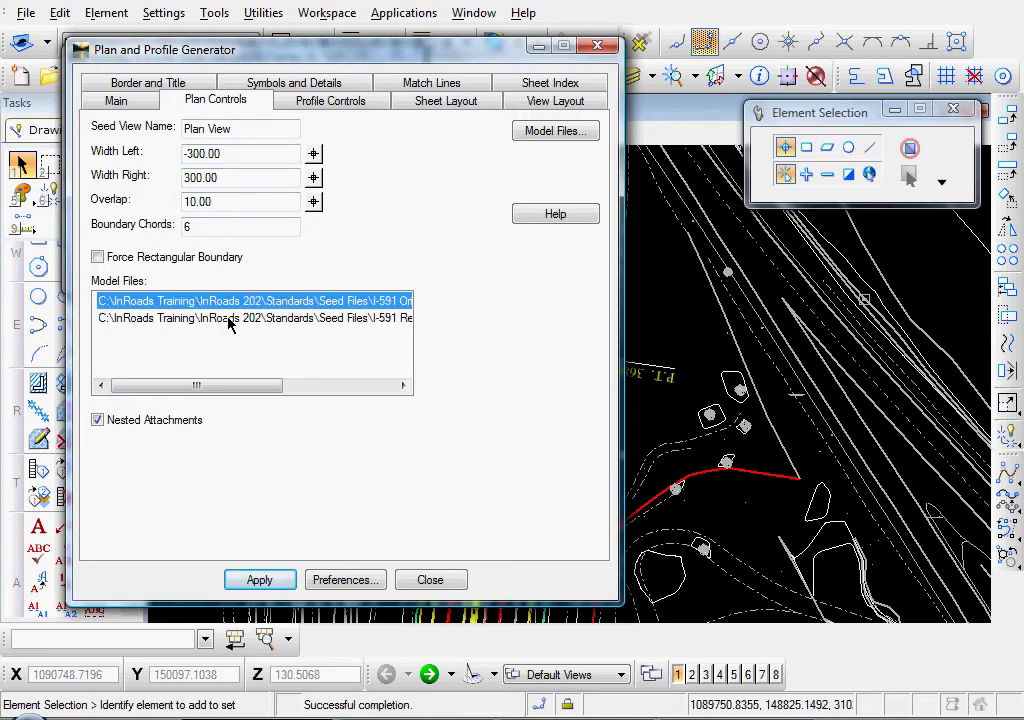
pyautogui.keyDown('shift'); pyautogui.click(229, 318); pyautogui.keyUp('shift')
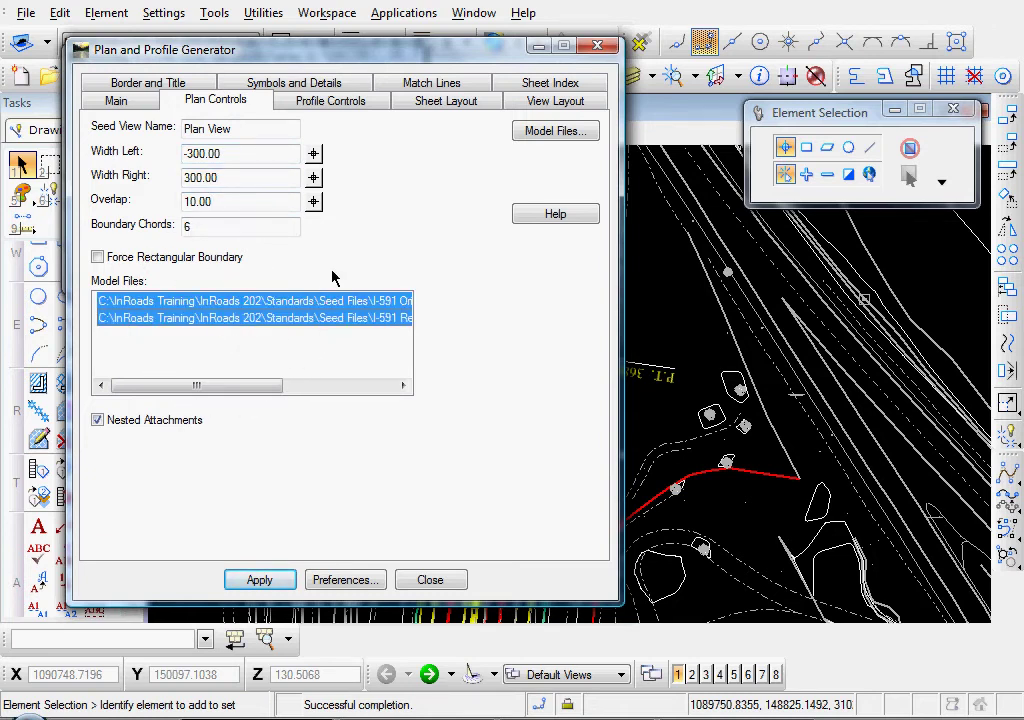
# Check the View Layout plan location 2.500, 12.000 and the 1.00 = 50.00 plan scale
pyautogui.click(443, 104)
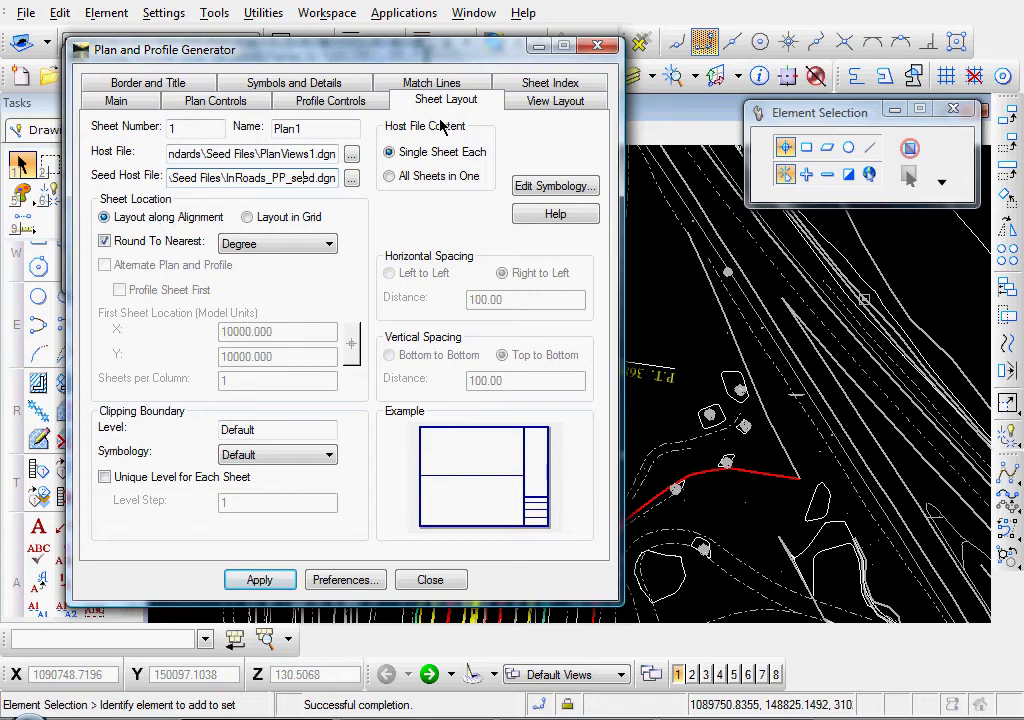
pyautogui.click(553, 102)
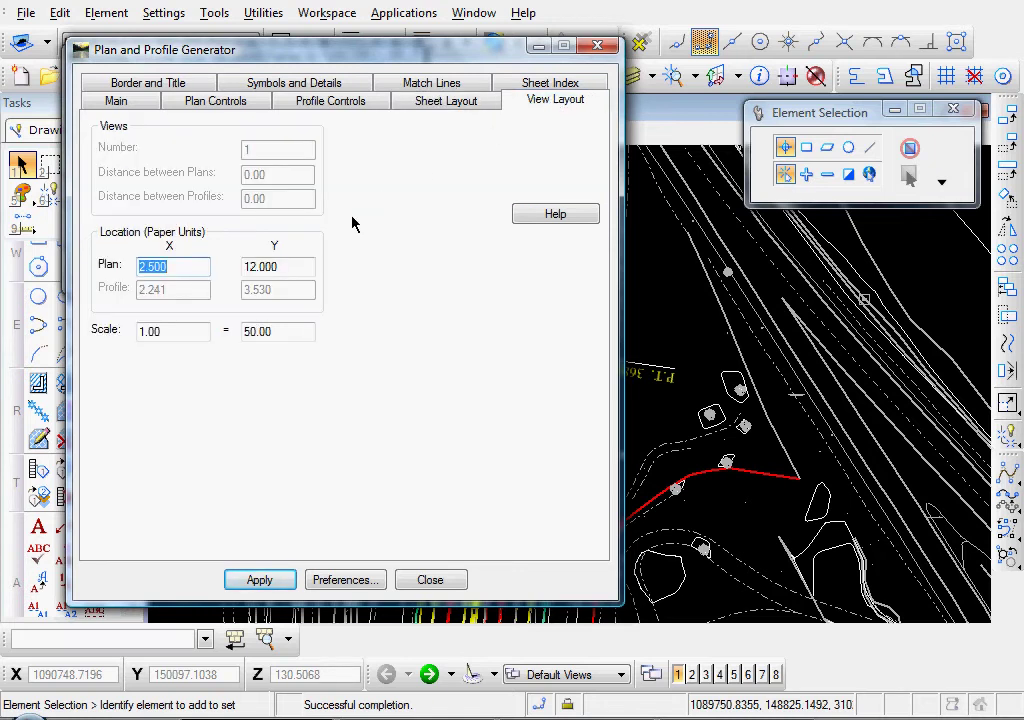
pyautogui.click(194, 265)
pyautogui.click(297, 266)
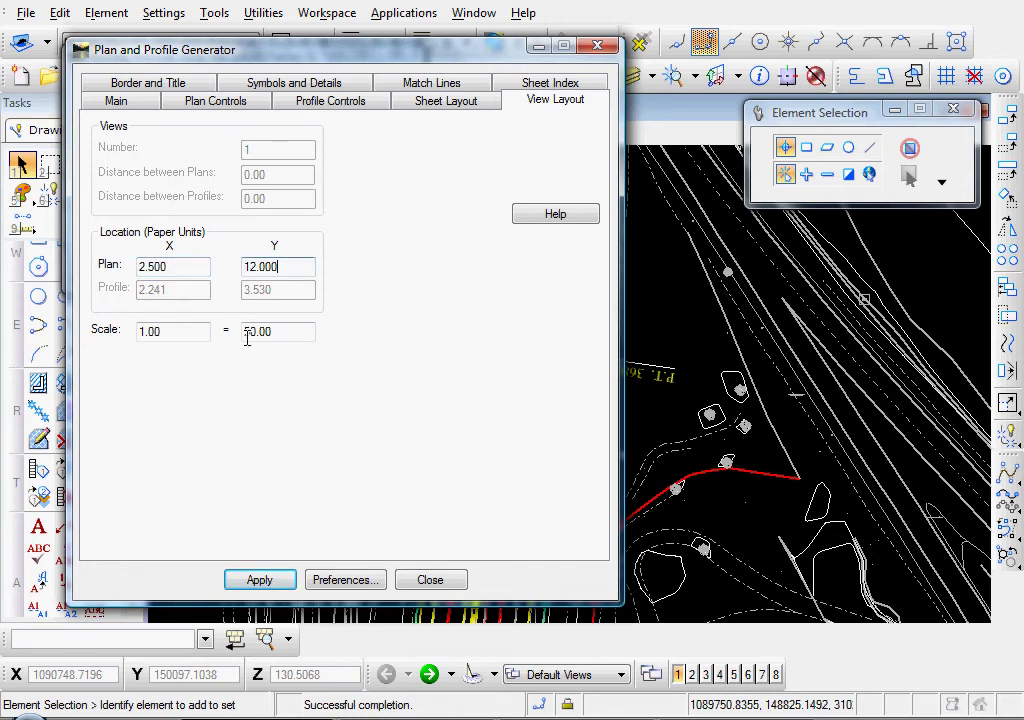
pyautogui.click(285, 331)
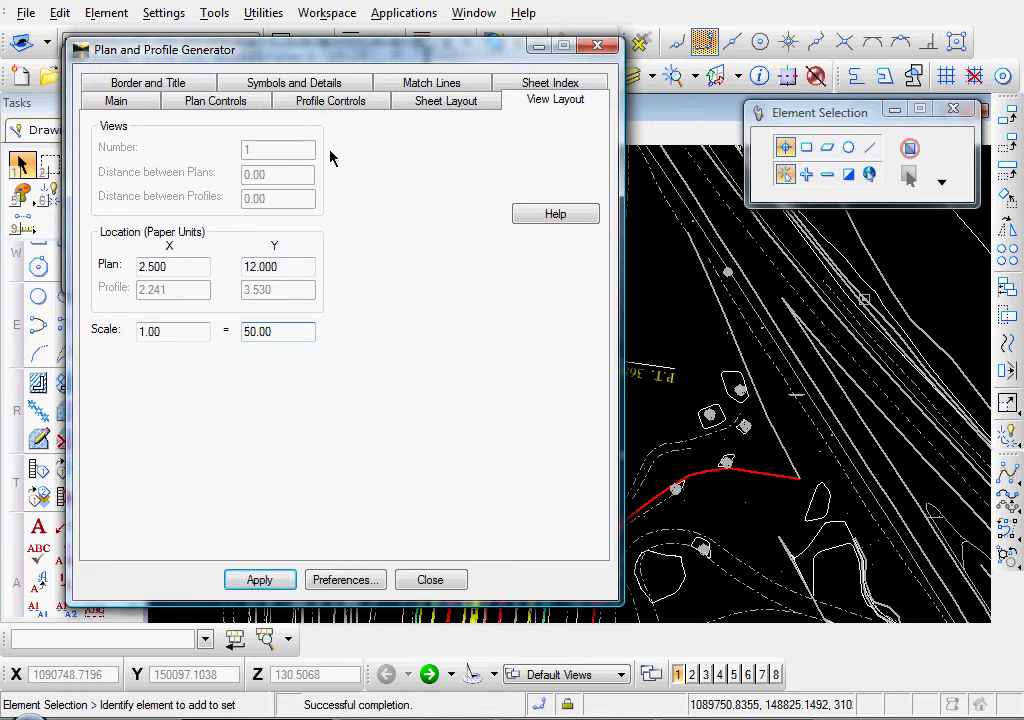
# Check the plan border file, title block data file and border scale of 50
pyautogui.click(136, 86)
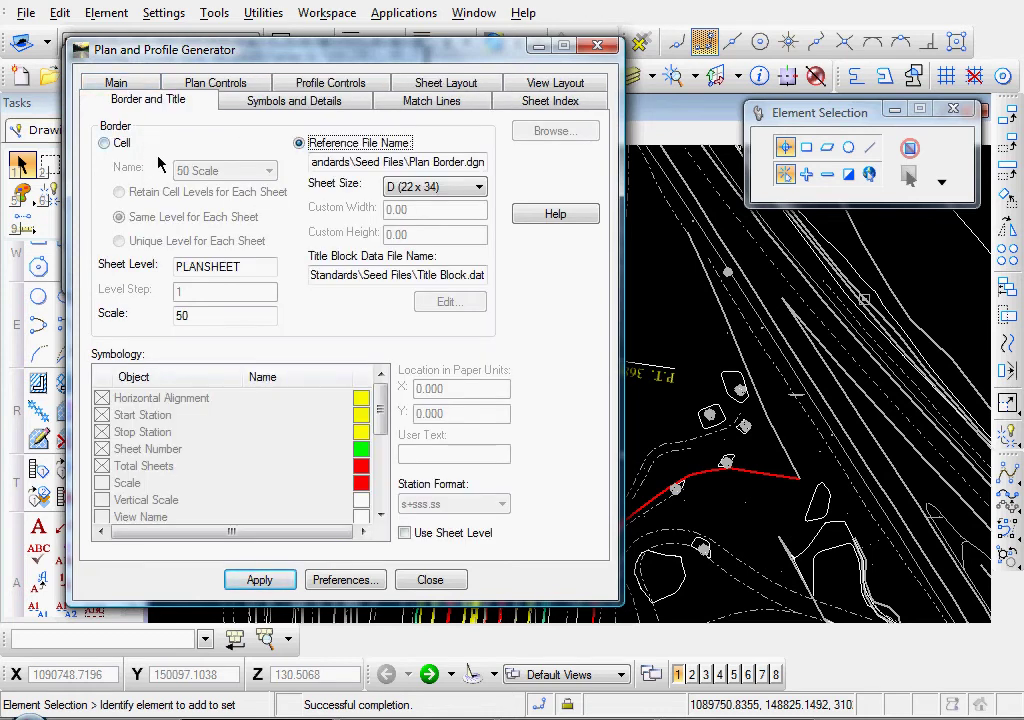
pyautogui.moveTo(437, 162); pyautogui.dragTo(516, 164)
pyautogui.click(432, 164)
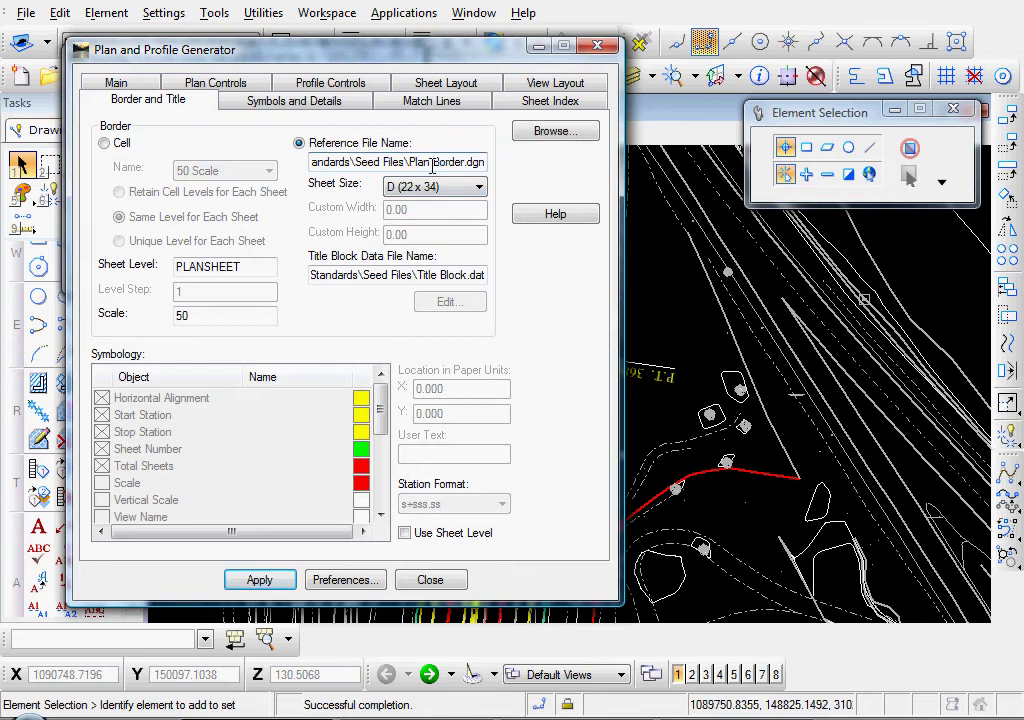
pyautogui.click(403, 277)
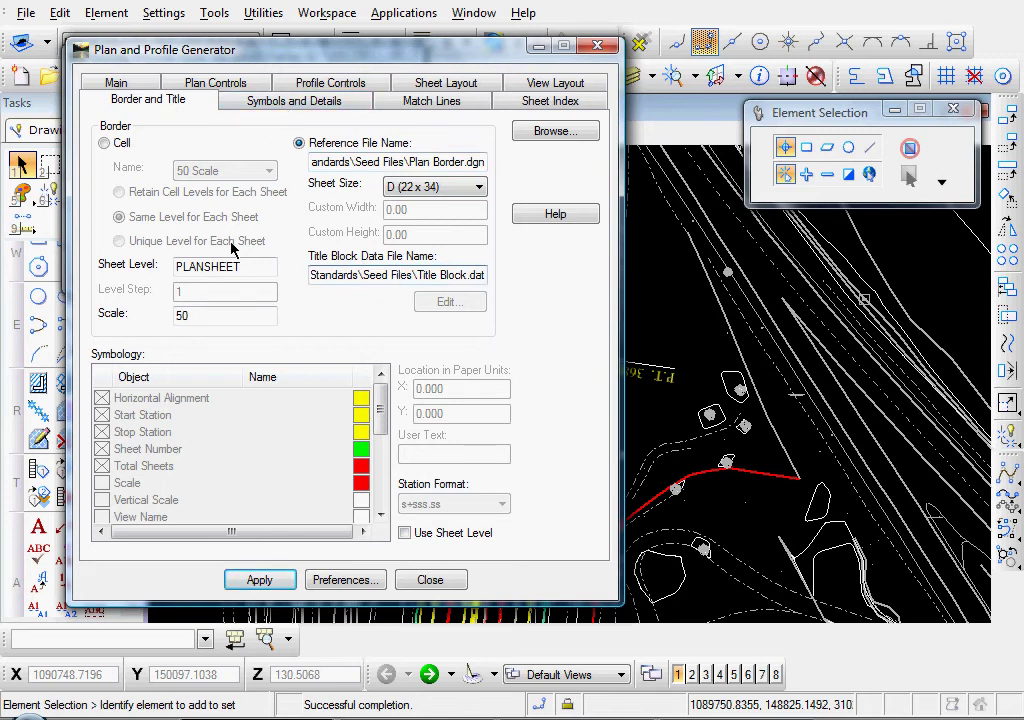
pyautogui.click(222, 314)
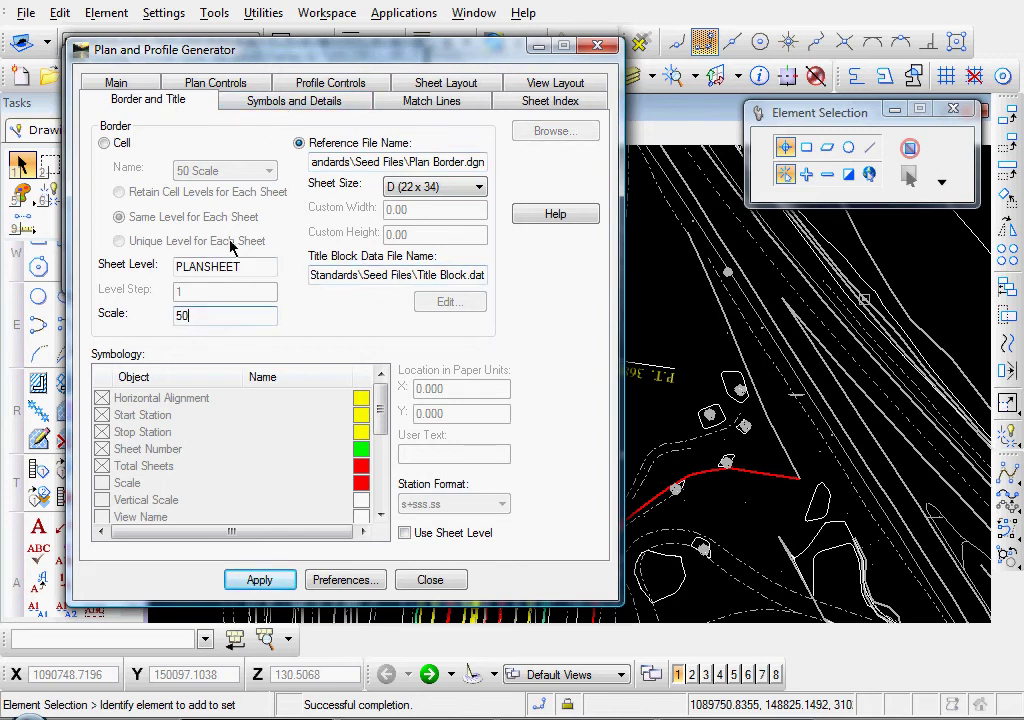
# Check the NARROW north arrow X and Y location under Symbols and Details
pyautogui.click(280, 104)
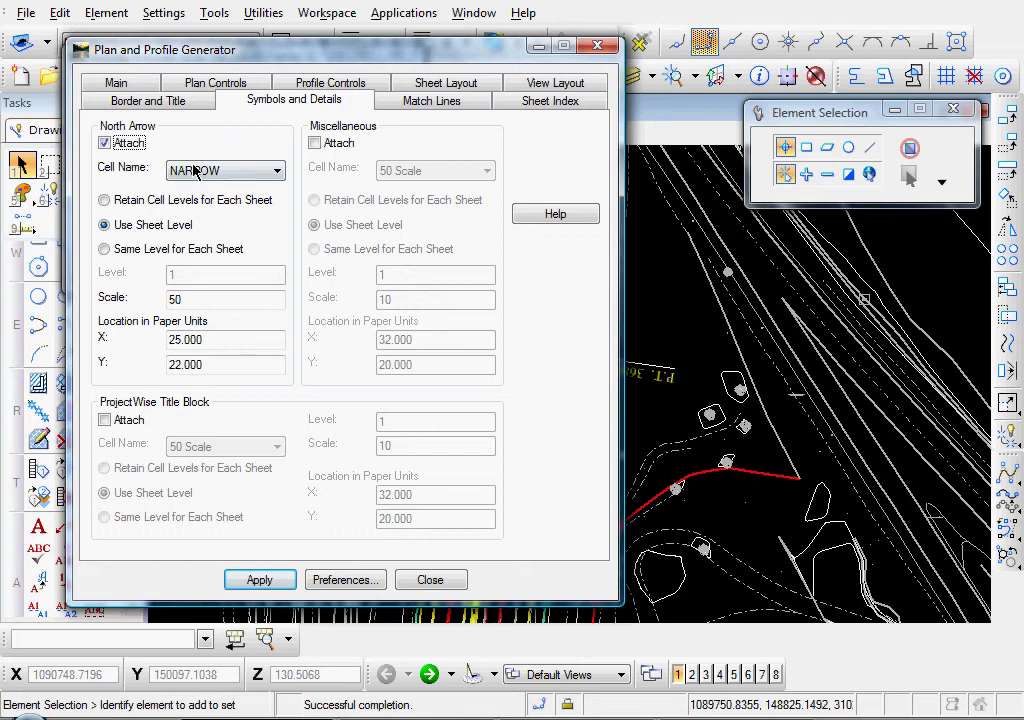
pyautogui.click(216, 339)
pyautogui.click(217, 365)
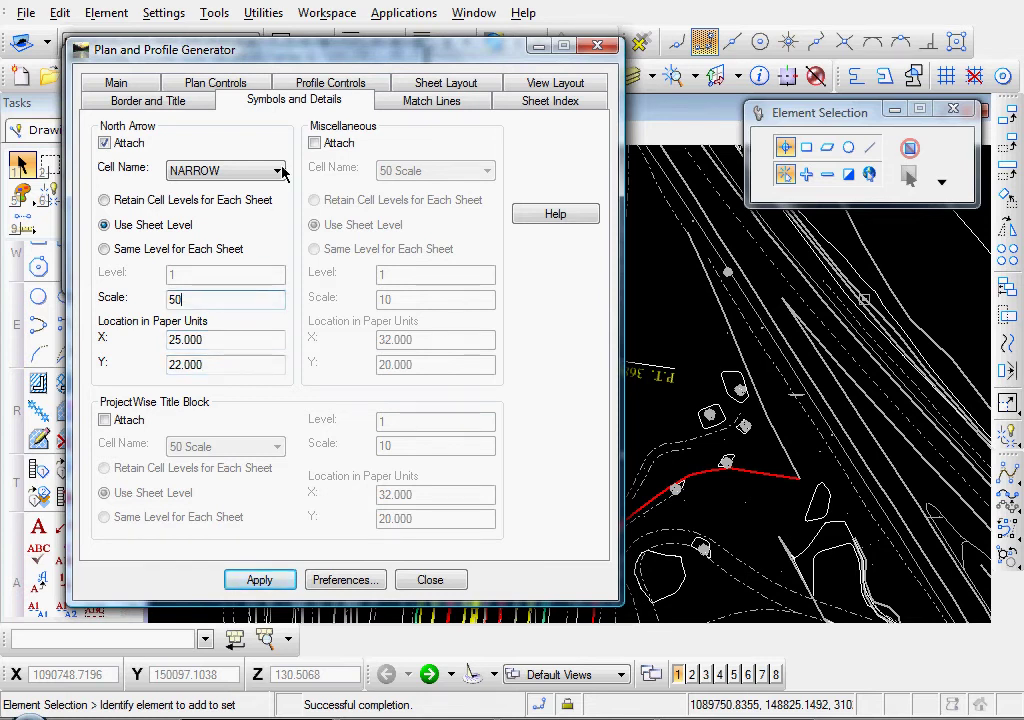
pyautogui.click(427, 102)
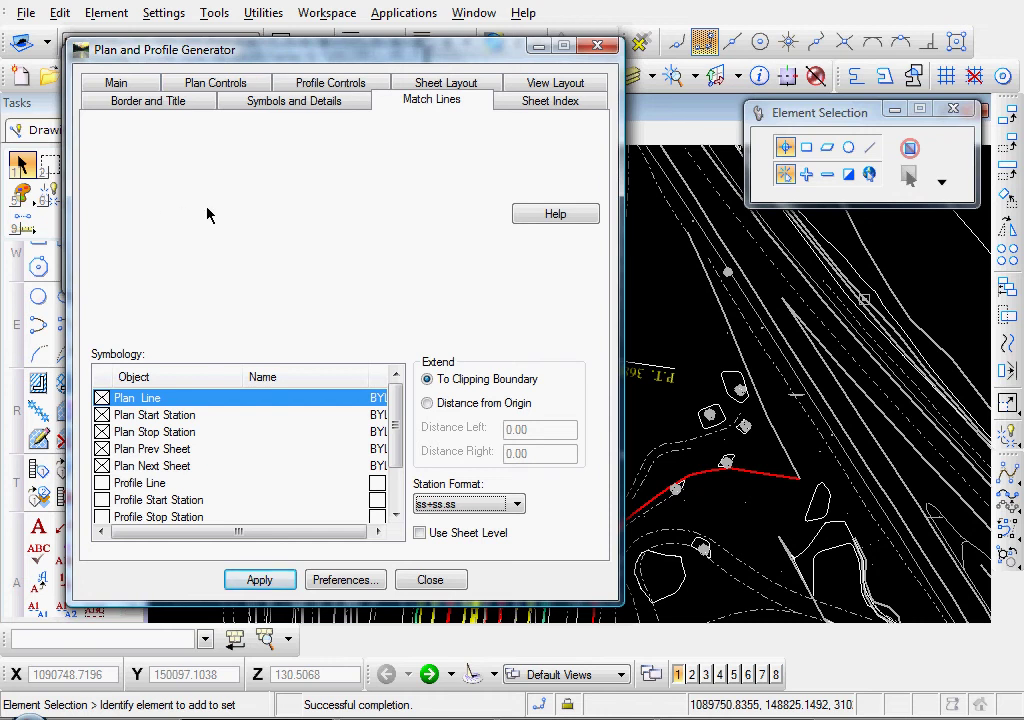
# Apply the generator from the Main tab to create plan sheets from 355+50.00 to 425+00.00
pyautogui.click(116, 86)
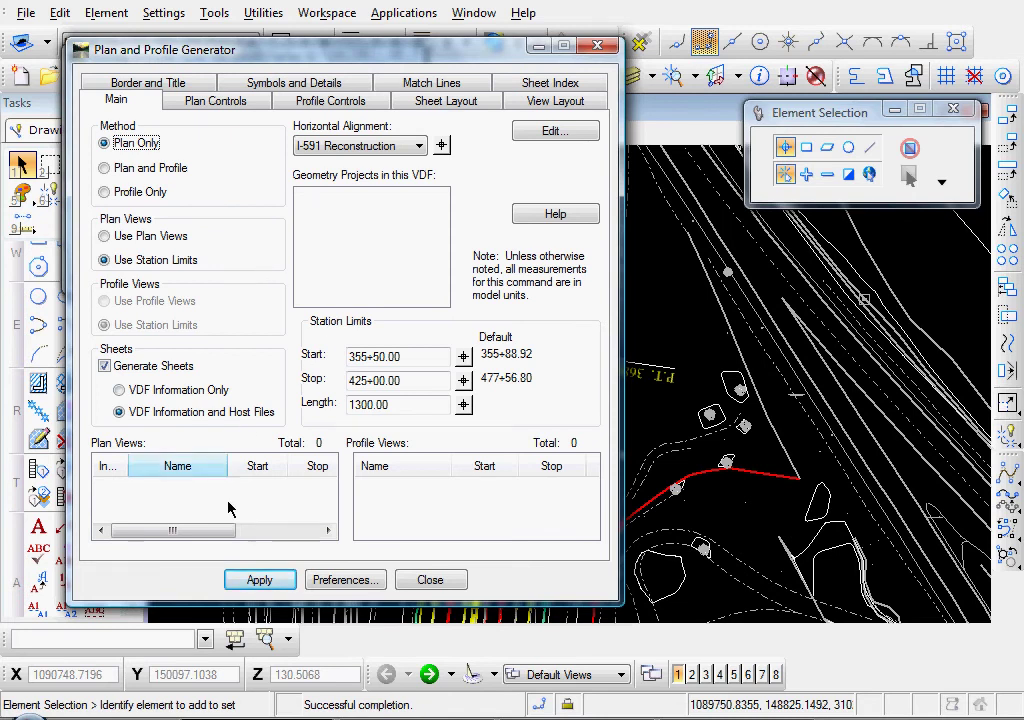
pyautogui.click(256, 582)
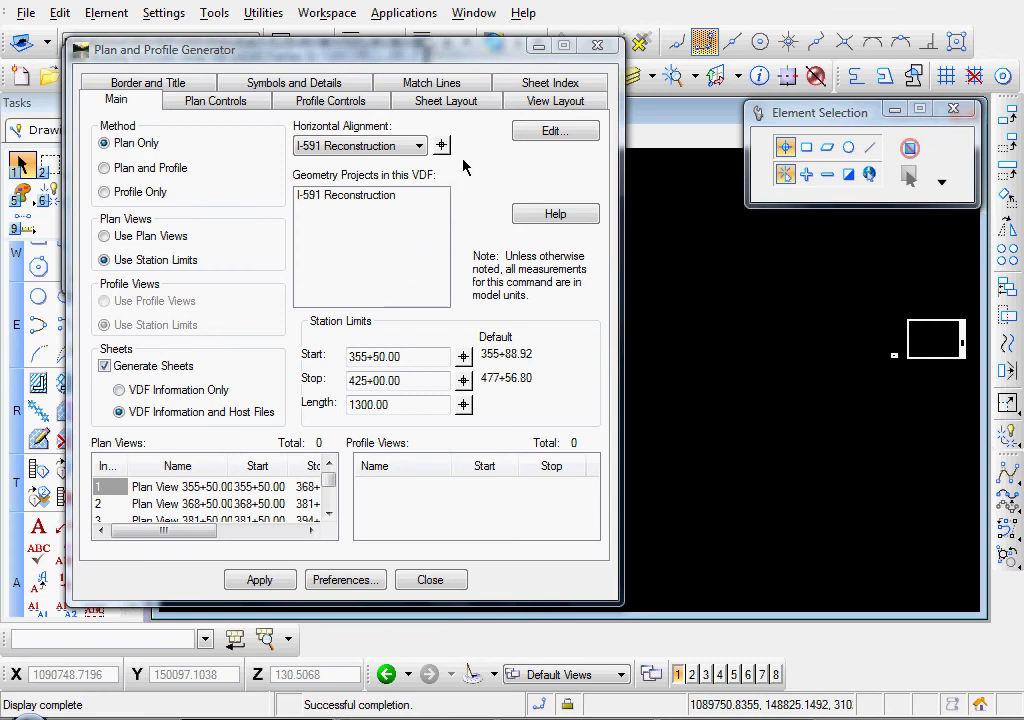
# Select sheet 1 (Plan1) in the Sheet Index listing the six generated sheets
pyautogui.click(548, 88)
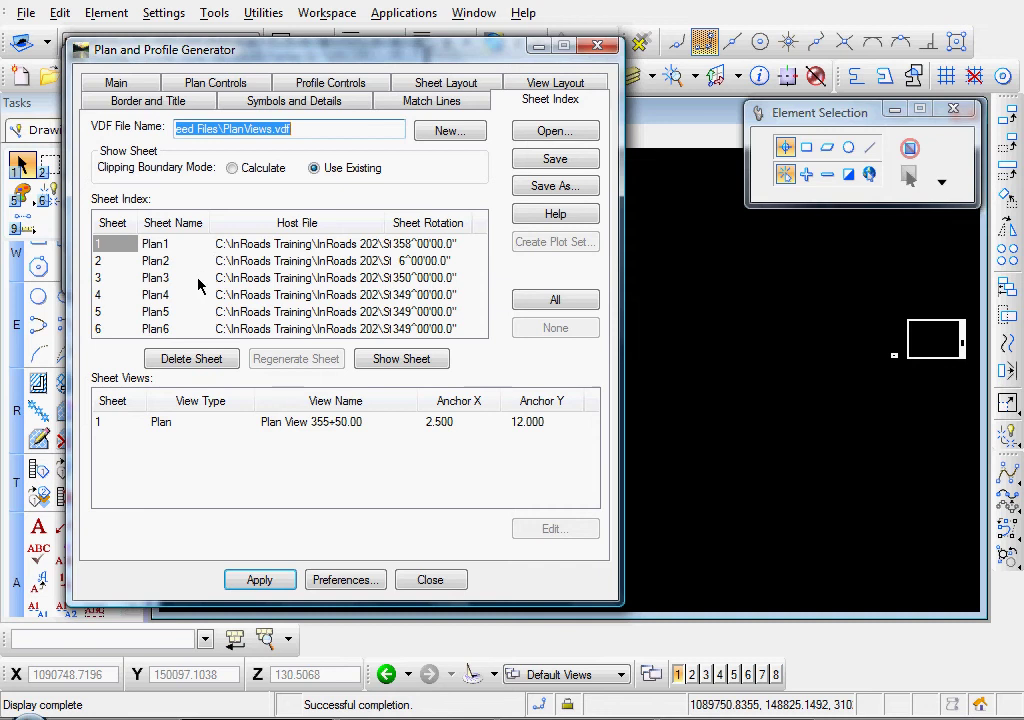
pyautogui.click(147, 330)
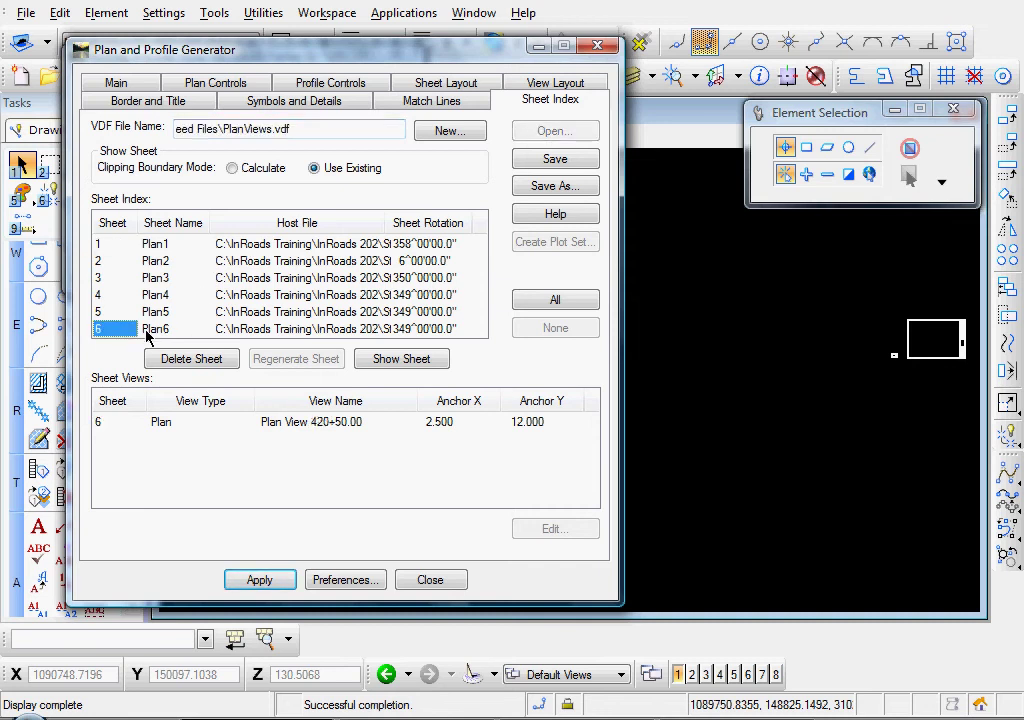
pyautogui.click(113, 246)
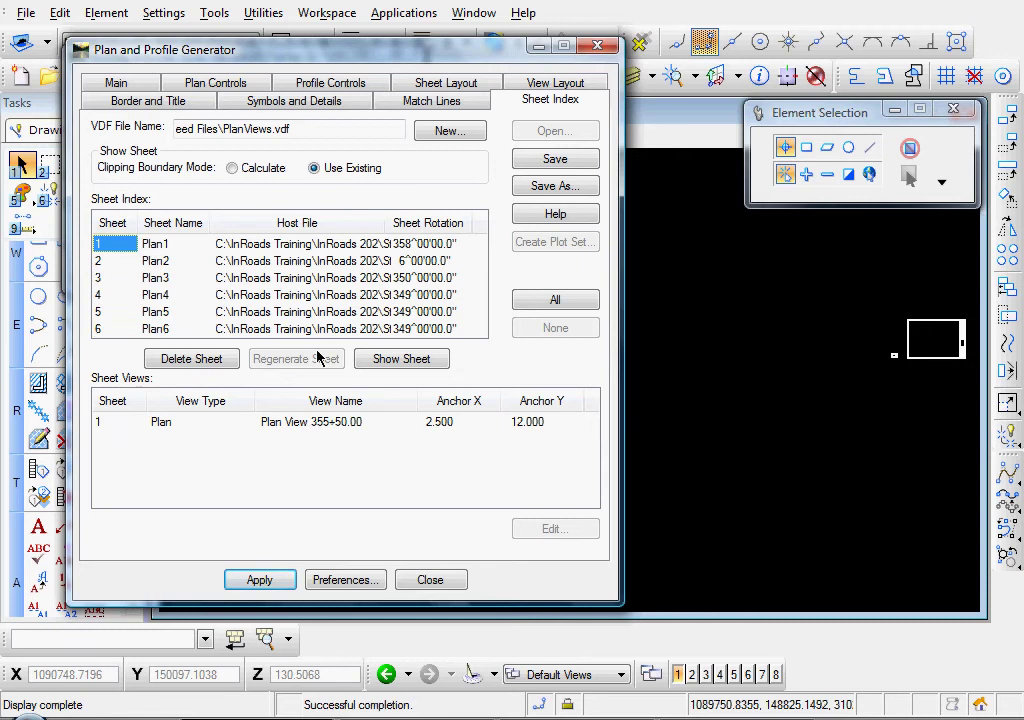
# Show the Plan1 sheet, then pan and zoom to center it with its border and title block
pyautogui.click(400, 360)
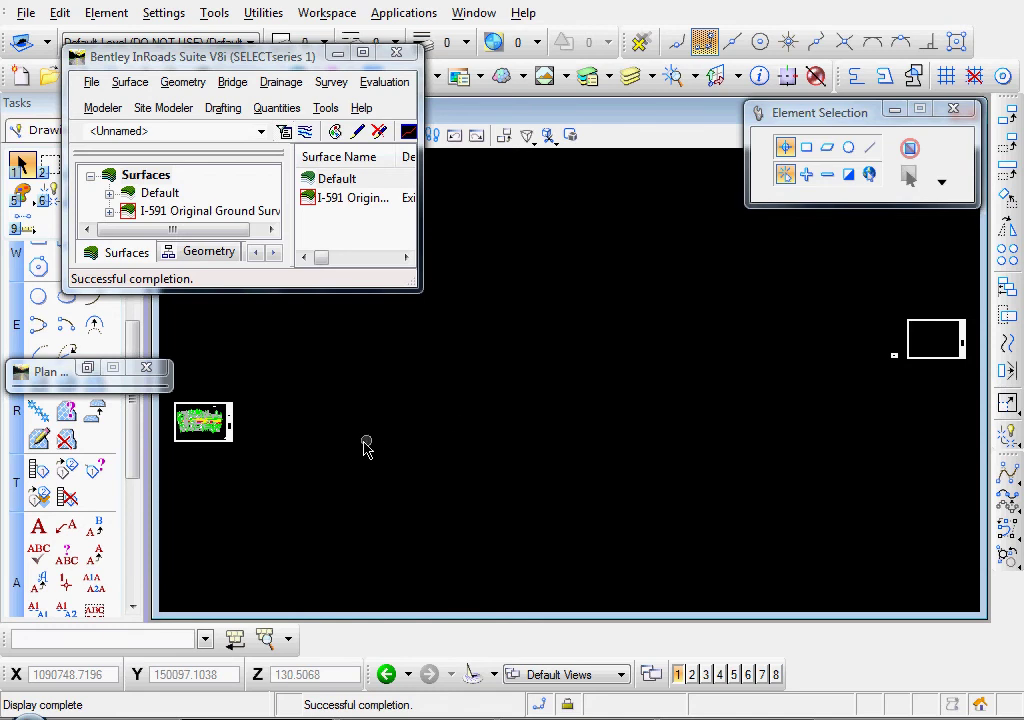
pyautogui.moveTo(390, 435); pyautogui.dragTo(743, 409)
pyautogui.scroll(2, 595, 402)
pyautogui.scroll(3, 595, 402)
pyautogui.moveTo(588, 374); pyautogui.dragTo(657, 374, button='middle')
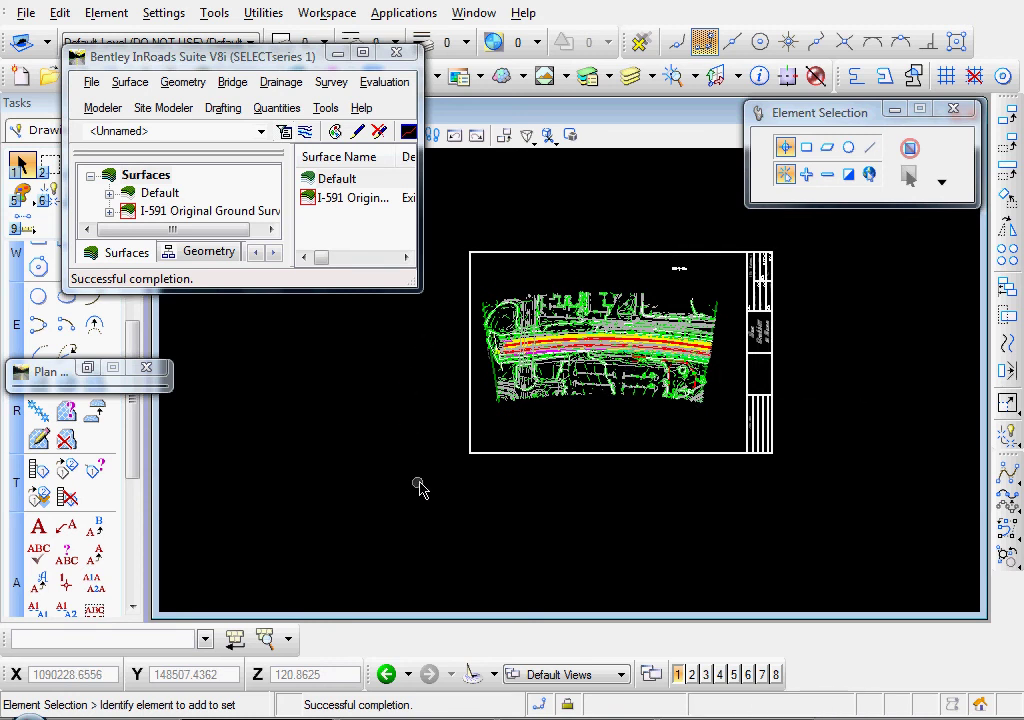
pyautogui.scroll(2, 421, 484)
pyautogui.scroll(-2, 423, 476)
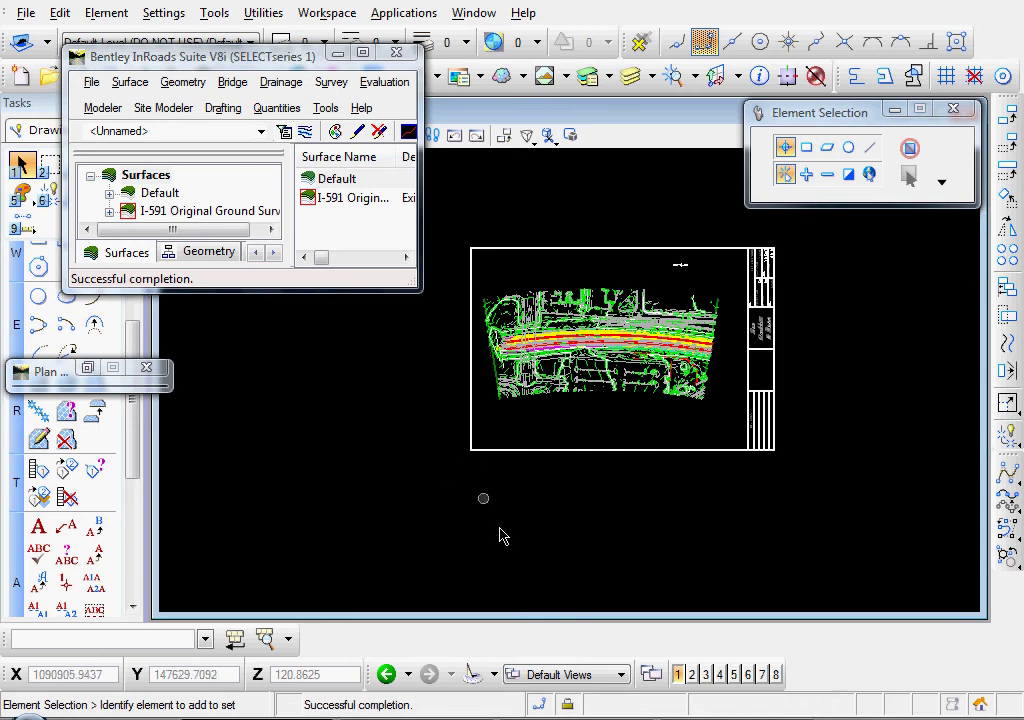
pyautogui.scroll(-1, 739, 395)
pyautogui.scroll(1, 700, 450)
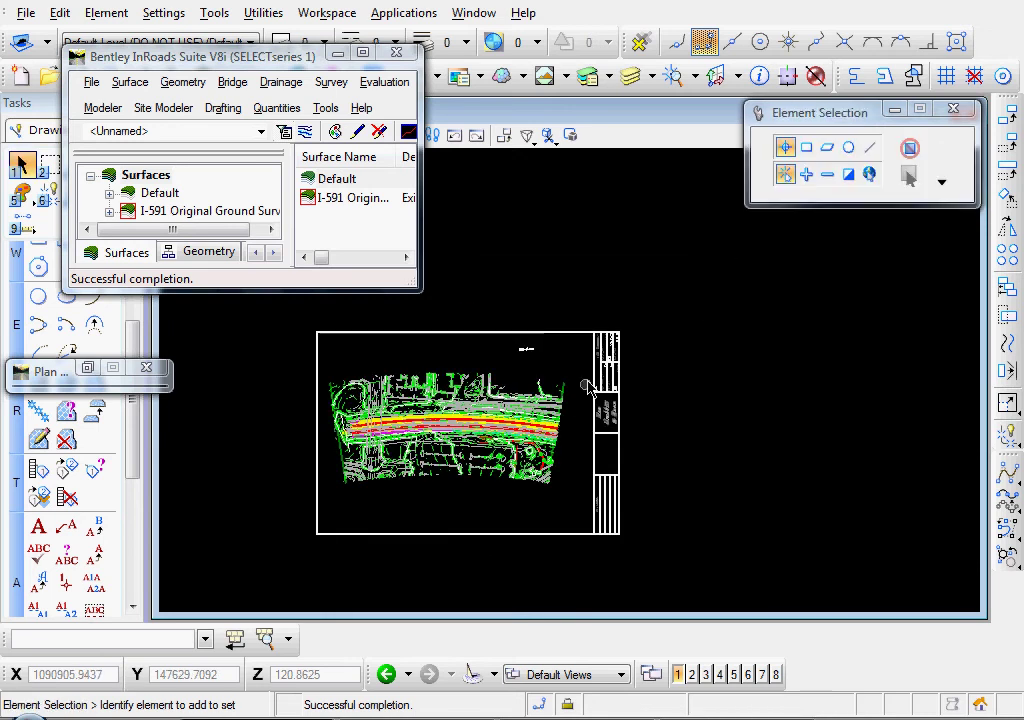
# Zoom in to read I-591 Extension, H-23-11, 1" = 50.00', 1 of 6, then pan to the road plan
pyautogui.scroll(5, 605, 370)
pyautogui.scroll(4, 605, 370)
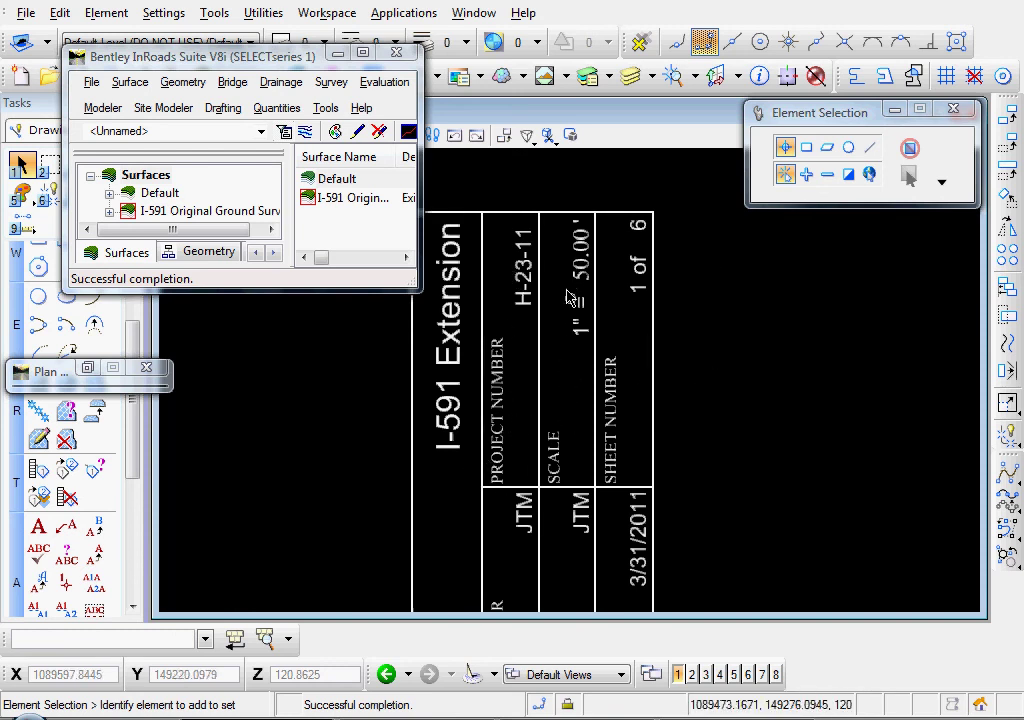
pyautogui.scroll(1, 565, 290)
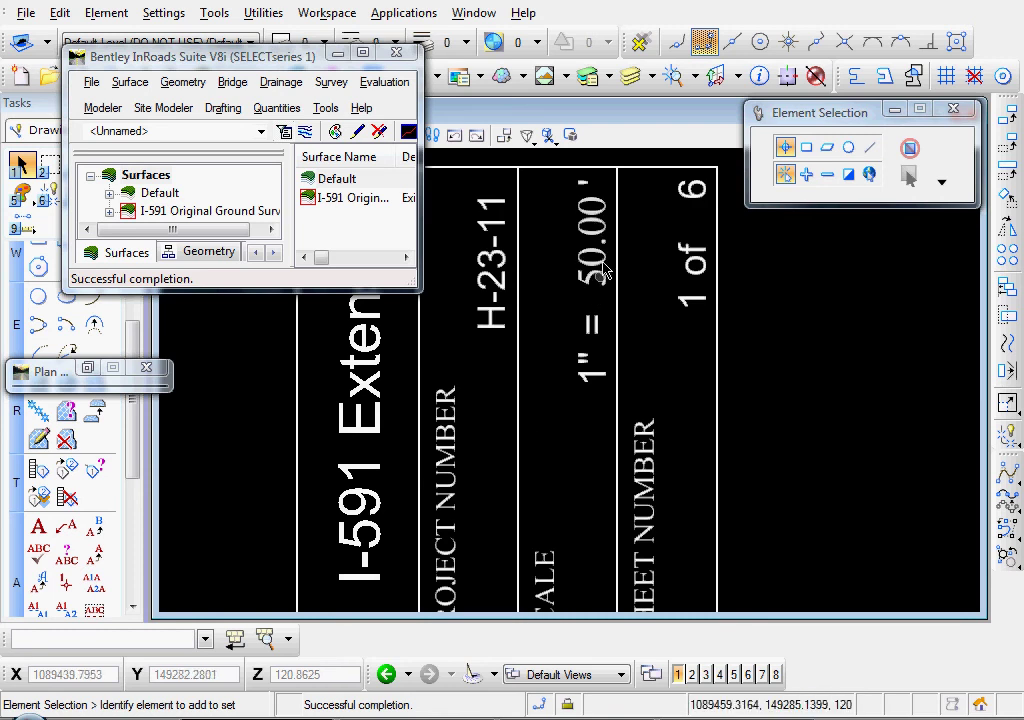
pyautogui.scroll(-1, 565, 390)
pyautogui.moveTo(571, 402)
pyautogui.mouseDown(button='middle')
pyautogui.moveTo(540, 343)
pyautogui.moveTo(551, 366)
pyautogui.mouseUp(button='middle')
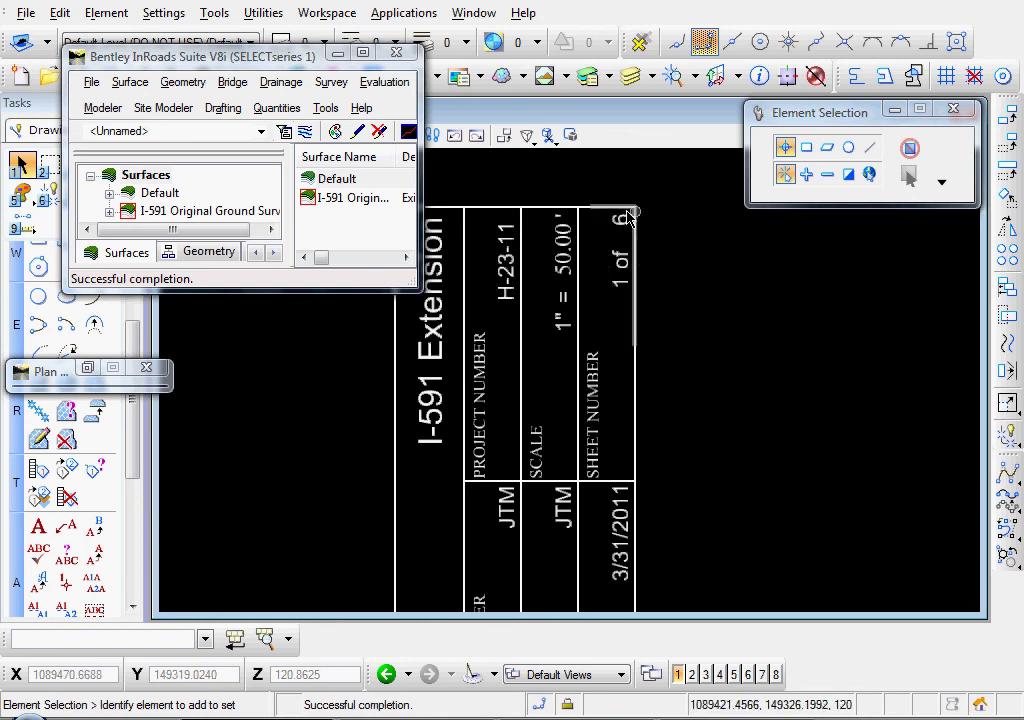
pyautogui.scroll(-3, 366, 494)
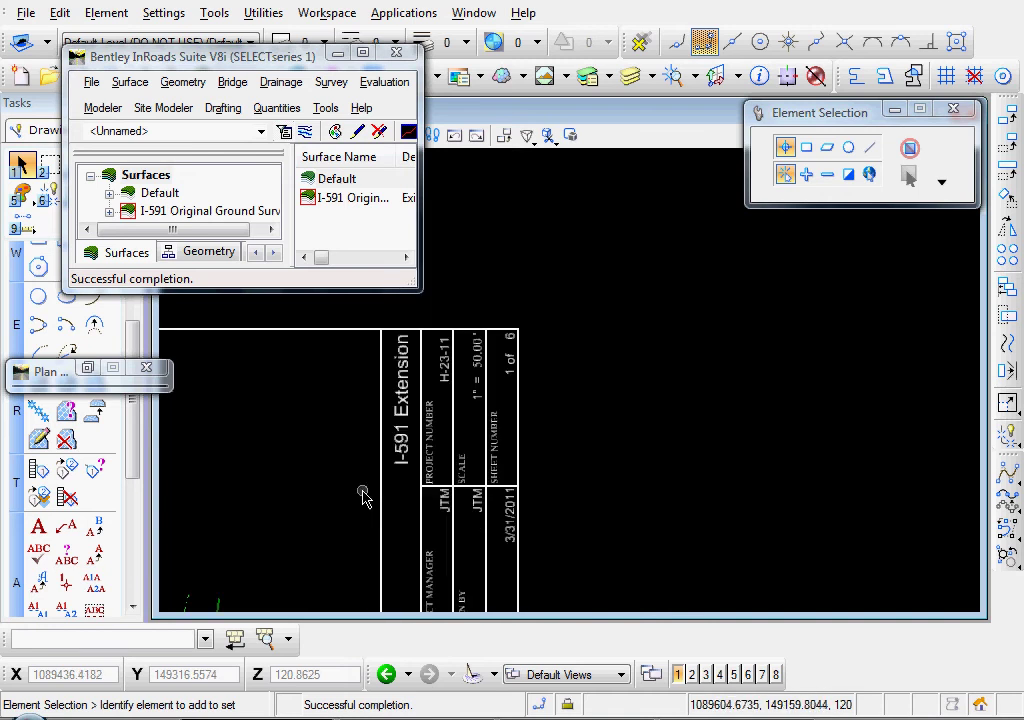
pyautogui.scroll(-2, 171, 448)
pyautogui.moveTo(171, 448)
pyautogui.mouseDown(button='middle')
pyautogui.moveTo(446, 434)
pyautogui.moveTo(670, 347)
pyautogui.mouseUp(button='middle')
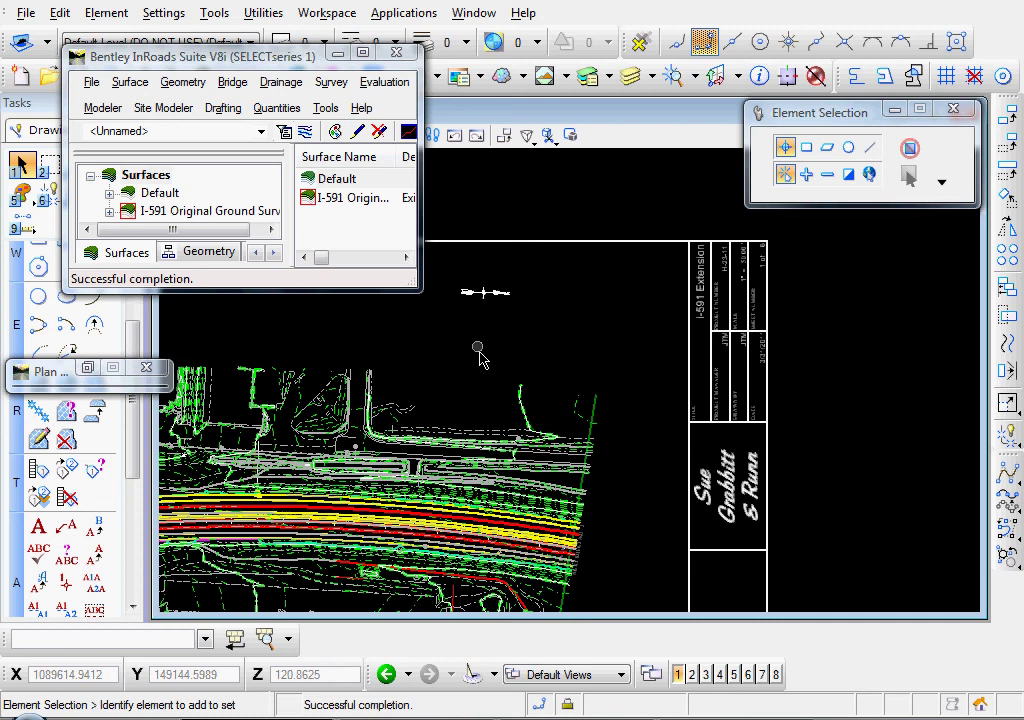
pyautogui.moveTo(480, 352)
pyautogui.mouseDown(button='middle')
pyautogui.moveTo(480, 361)
pyautogui.moveTo(601, 336)
pyautogui.moveTo(650, 306)
pyautogui.mouseUp(button='middle')
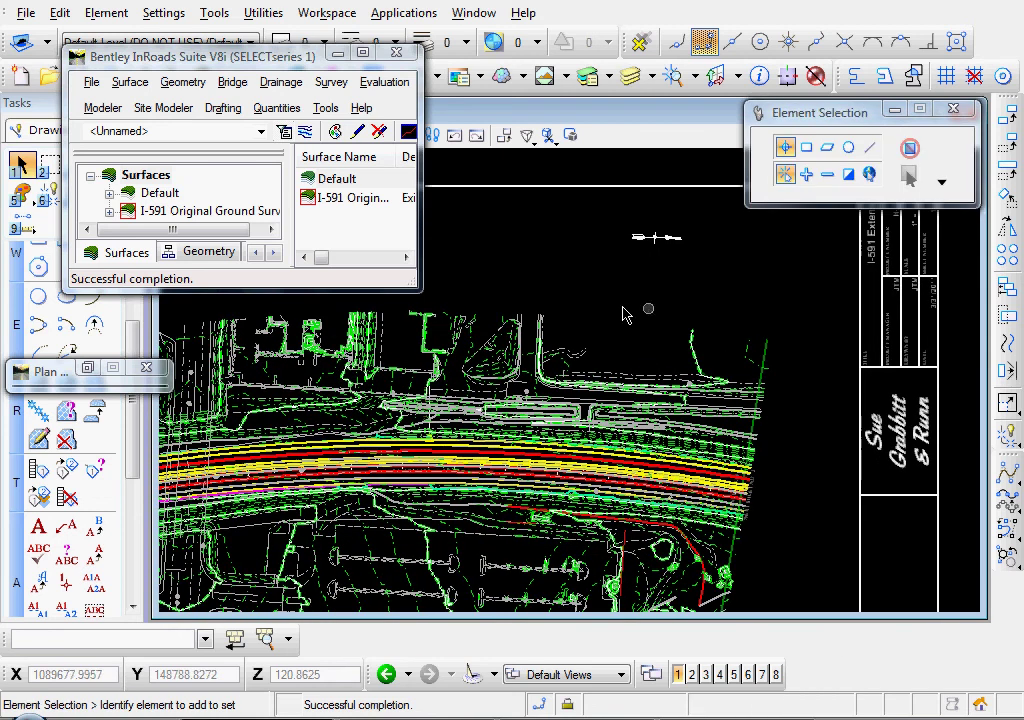
# Show sheet 3 (Plan3) and zoom to its title block reading 3 of 6
pyautogui.click(87, 367)
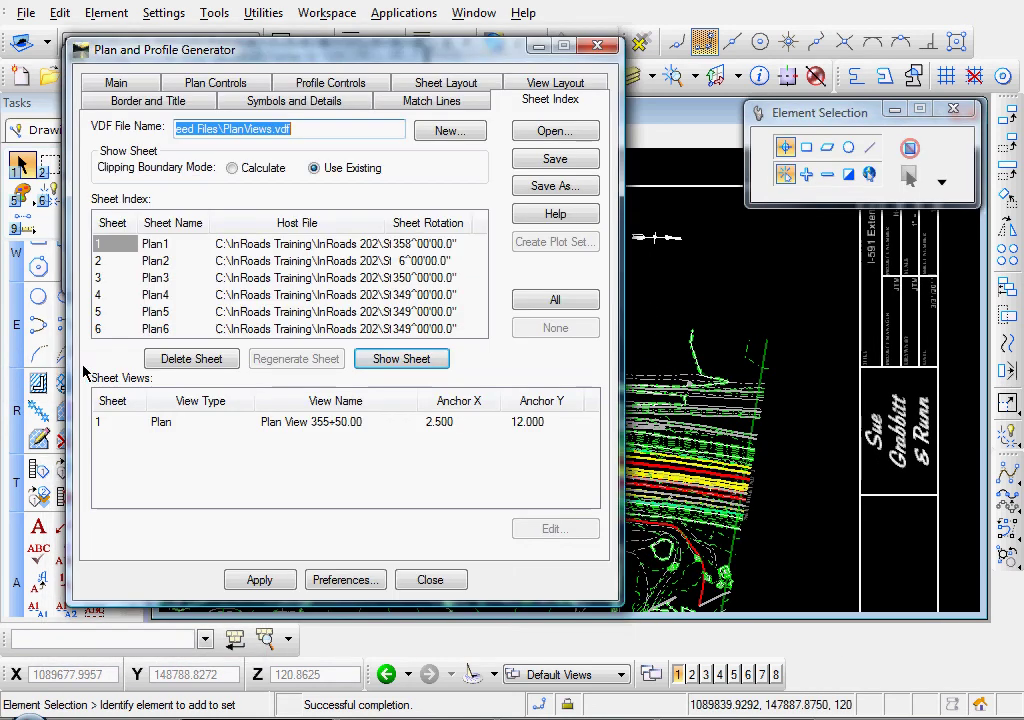
pyautogui.click(105, 281)
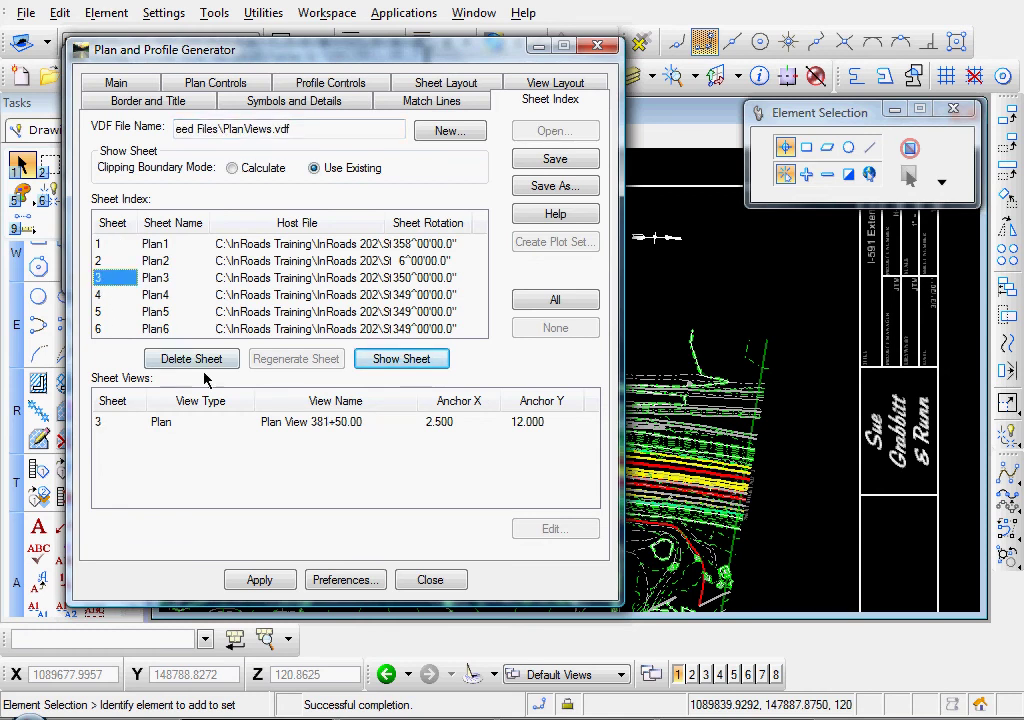
pyautogui.click(398, 364)
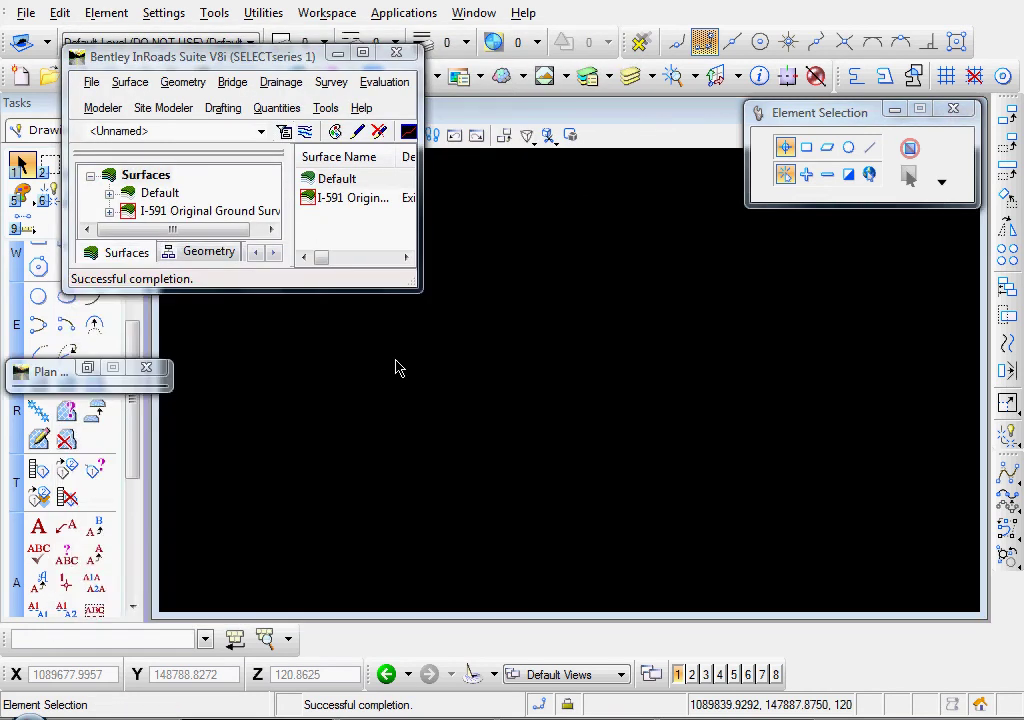
pyautogui.moveTo(326, 483); pyautogui.dragTo(538, 461, button='middle')
pyautogui.moveTo(433, 458); pyautogui.dragTo(560, 453, button='middle')
pyautogui.rightClick(560, 453)
pyautogui.scroll(8, 551, 396)
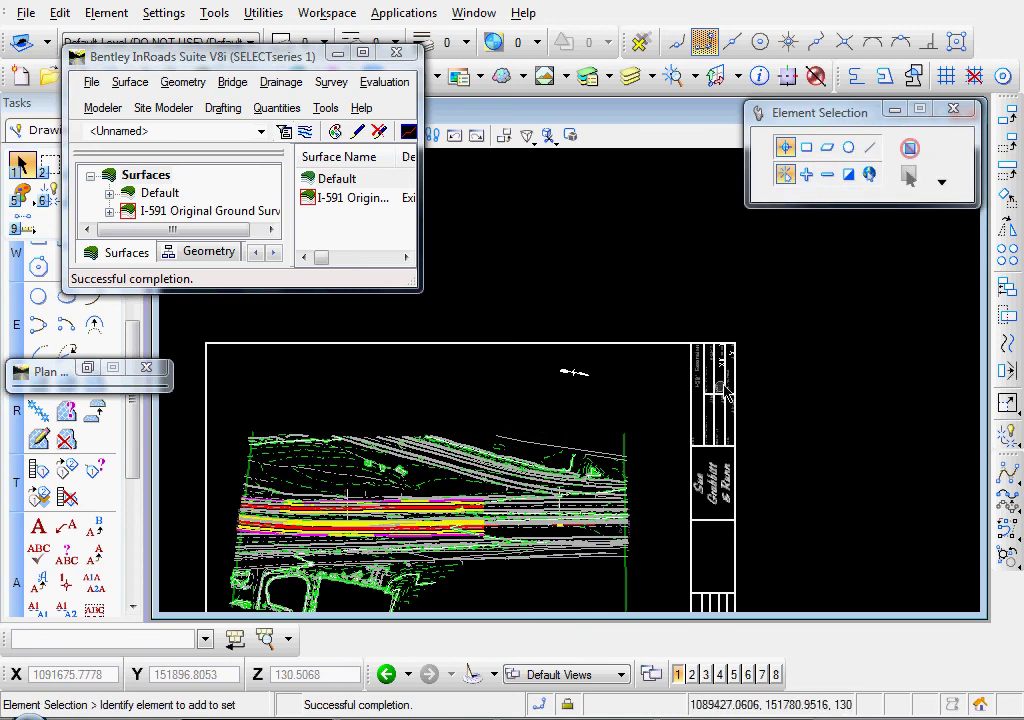
pyautogui.scroll(6, 731, 388)
pyautogui.moveTo(712, 372); pyautogui.dragTo(645, 410, button='middle')
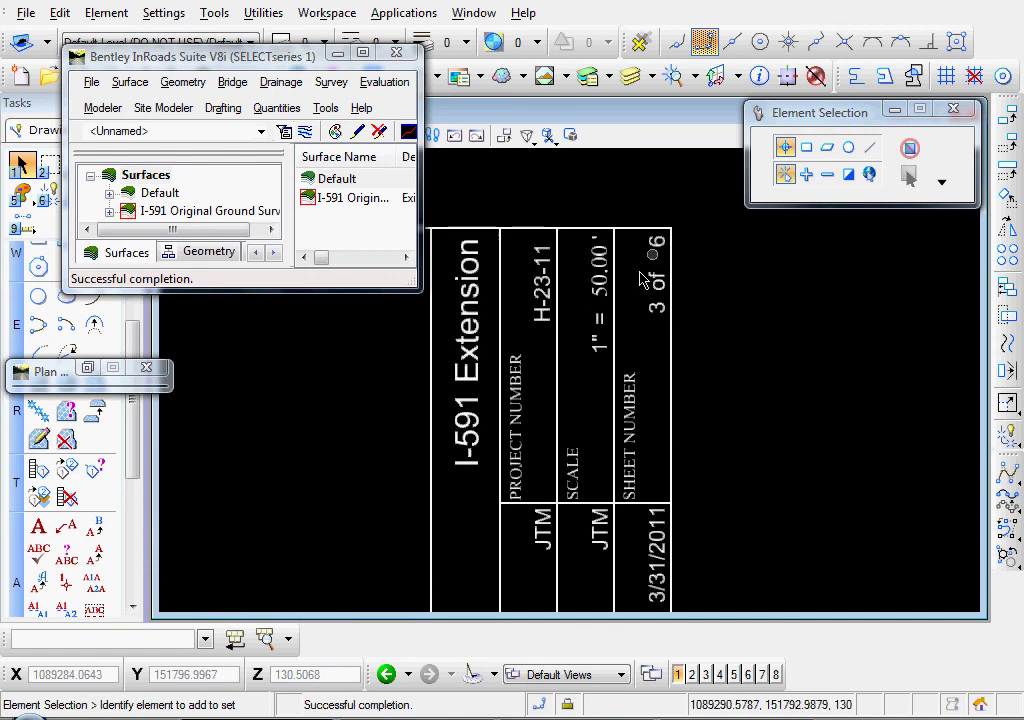
pyautogui.scroll(-2, 318, 482)
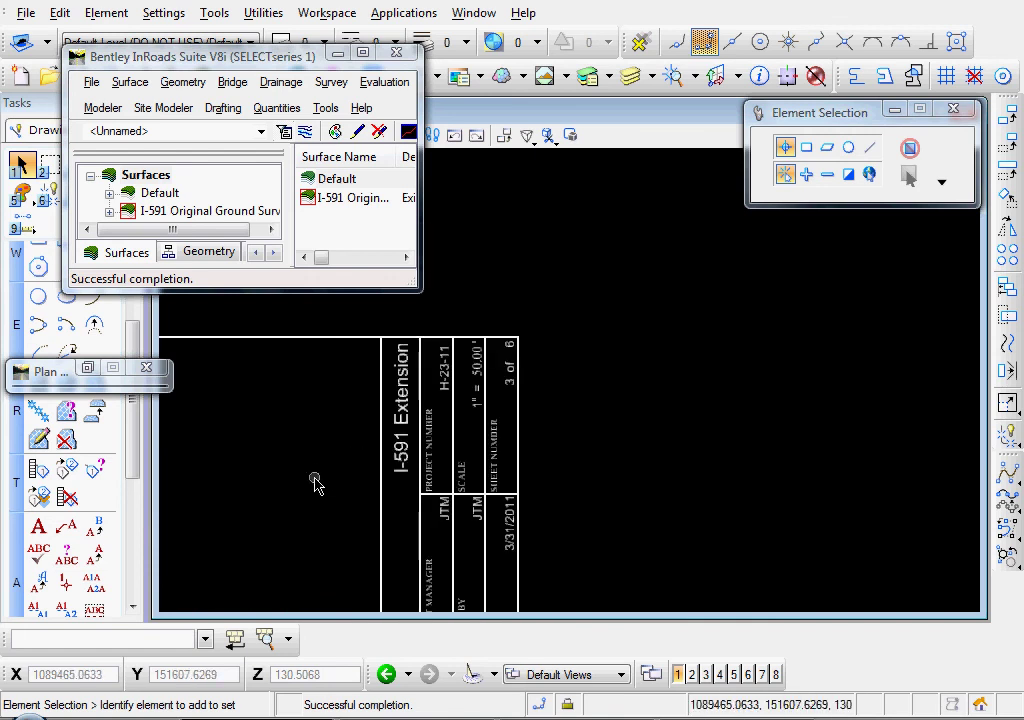
pyautogui.moveTo(305, 494)
pyautogui.mouseDown(button='middle')
pyautogui.moveTo(304, 510)
pyautogui.moveTo(585, 402)
pyautogui.moveTo(608, 414)
pyautogui.moveTo(505, 453)
pyautogui.moveTo(507, 471)
pyautogui.moveTo(628, 452)
pyautogui.mouseUp(button='middle')
# Zoom and pan sheet 3 to the PREV. SHEET 2 match line at STA 381+50.00
pyautogui.scroll(-2, 608, 414)
pyautogui.scroll(2, 505, 453)
pyautogui.scroll(3, 628, 452)
pyautogui.moveTo(334, 350); pyautogui.dragTo(546, 479, button='middle')
pyautogui.scroll(3, 546, 479)
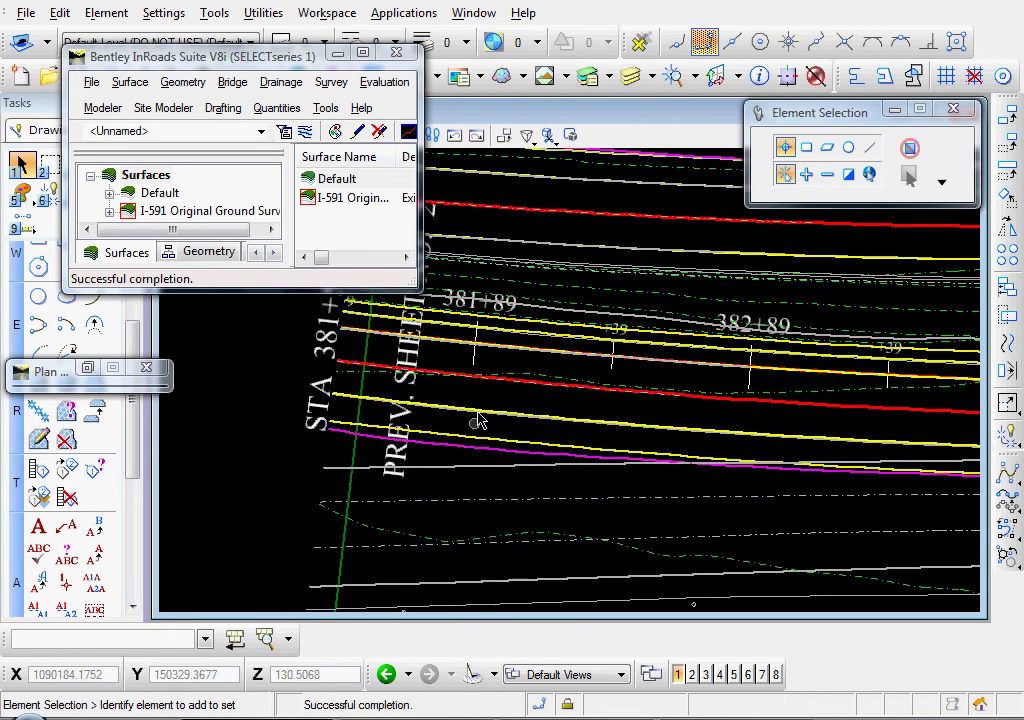
pyautogui.moveTo(475, 423); pyautogui.dragTo(595, 448, button='middle')
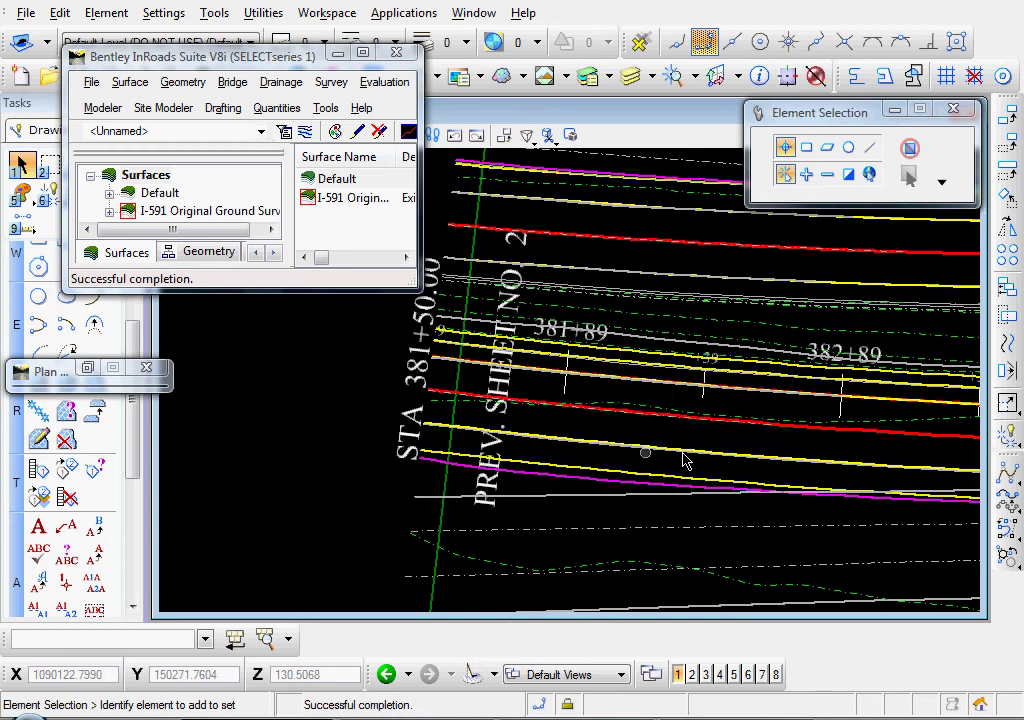
# Follow the road past stations 383+89 to 390+89 to the NEXT SHEET NO. 4 match line
pyautogui.moveTo(903, 439); pyautogui.dragTo(359, 457, button='middle')
pyautogui.moveTo(910, 441); pyautogui.dragTo(381, 452, button='middle')
pyautogui.scroll(1, 843, 462)
pyautogui.moveTo(843, 462); pyautogui.dragTo(304, 430, button='middle')
pyautogui.moveTo(848, 425); pyautogui.dragTo(282, 428, button='middle')
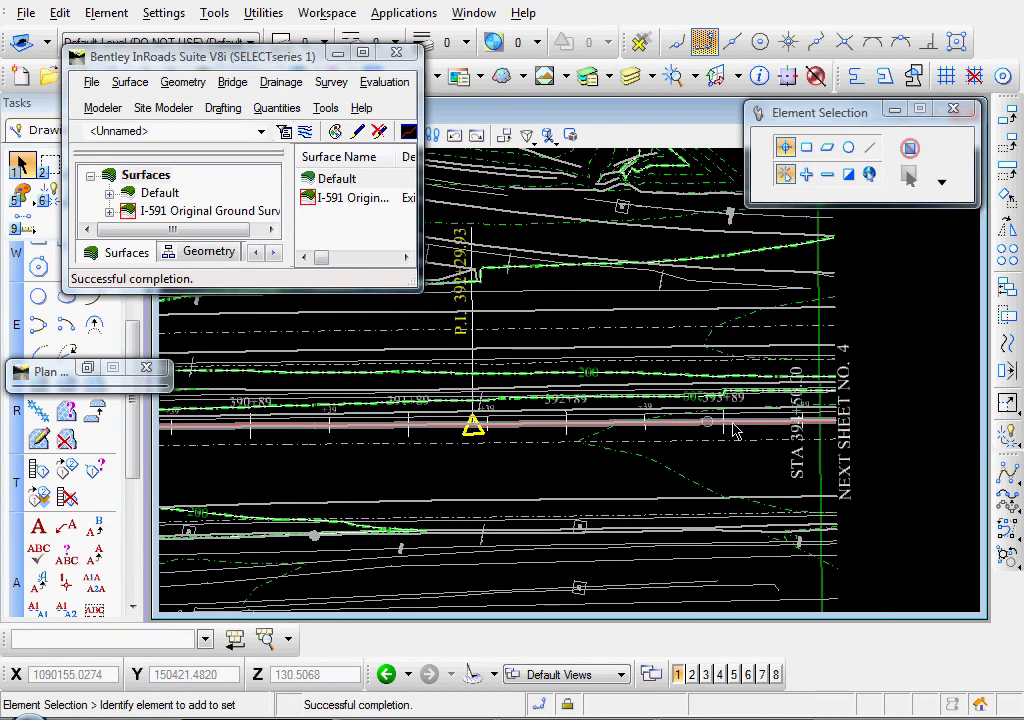
pyautogui.moveTo(720, 425); pyautogui.dragTo(496, 425, button='middle')
# Confirm the far match line reads STA 394+50.00, then zoom out to the whole sheet
pyautogui.scroll(2, 630, 480)
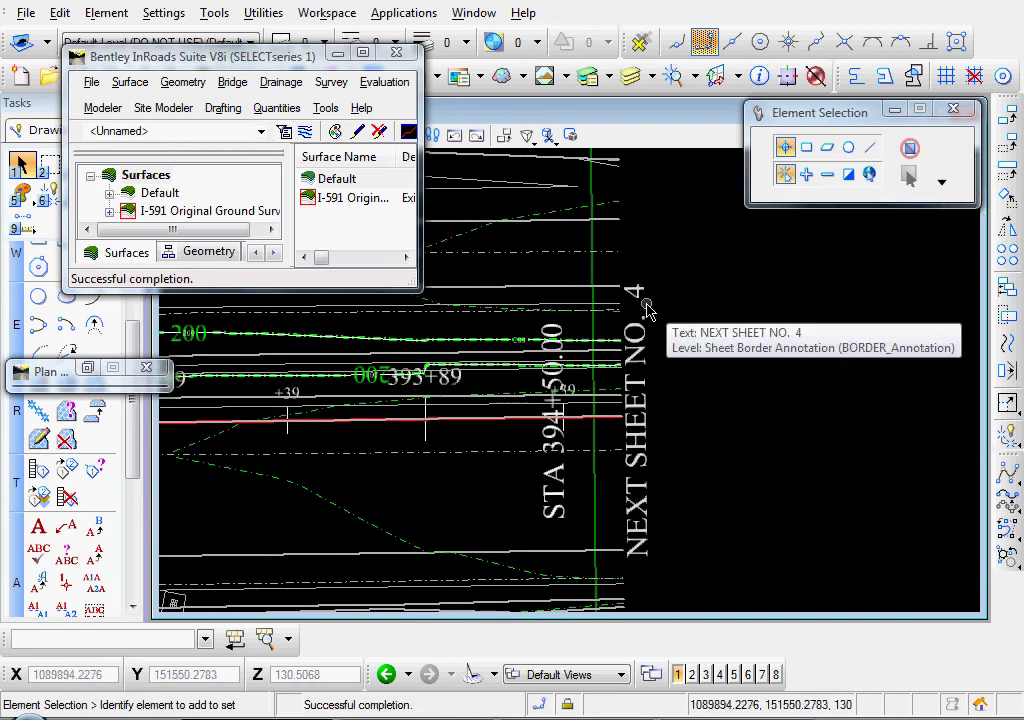
pyautogui.scroll(-2, 250, 467)
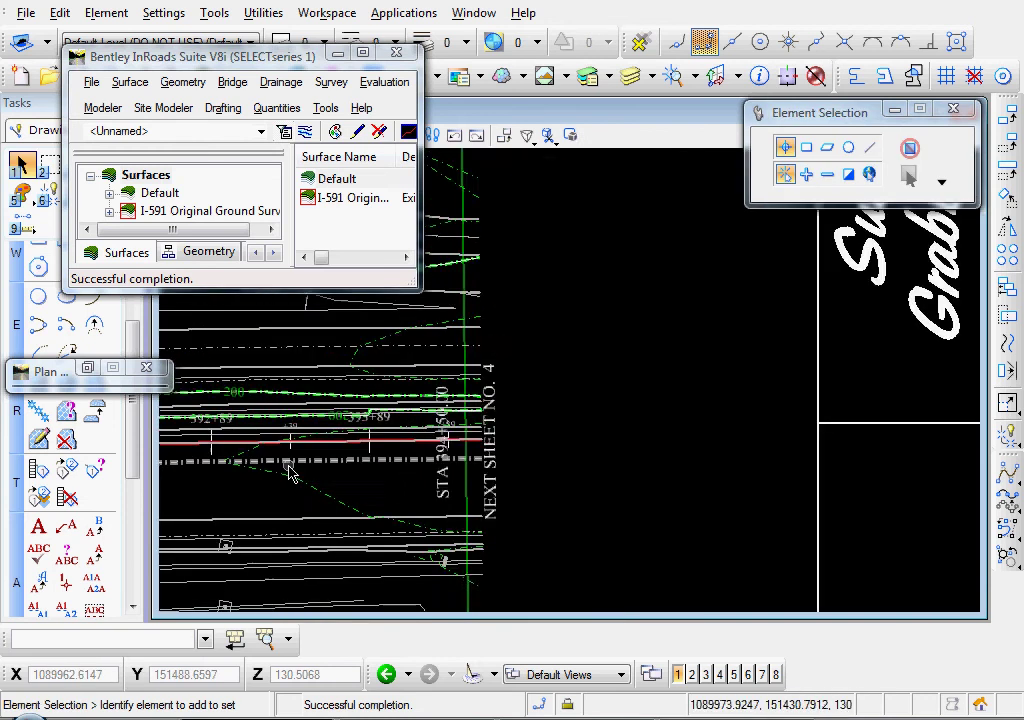
pyautogui.scroll(-2, 250, 467)
pyautogui.moveTo(250, 467); pyautogui.dragTo(590, 398, button='middle')
pyautogui.scroll(-2, 372, 492)
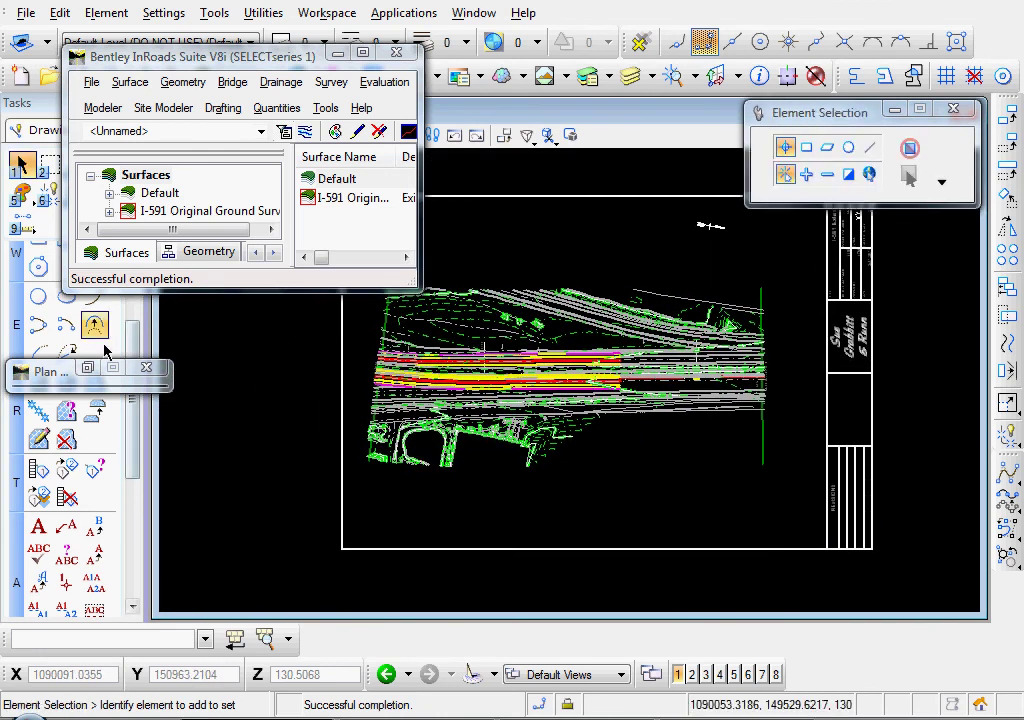
# Restore the Plan and Profile Generator and choose Save As on its Sheet Index tab
pyautogui.click(88, 371)
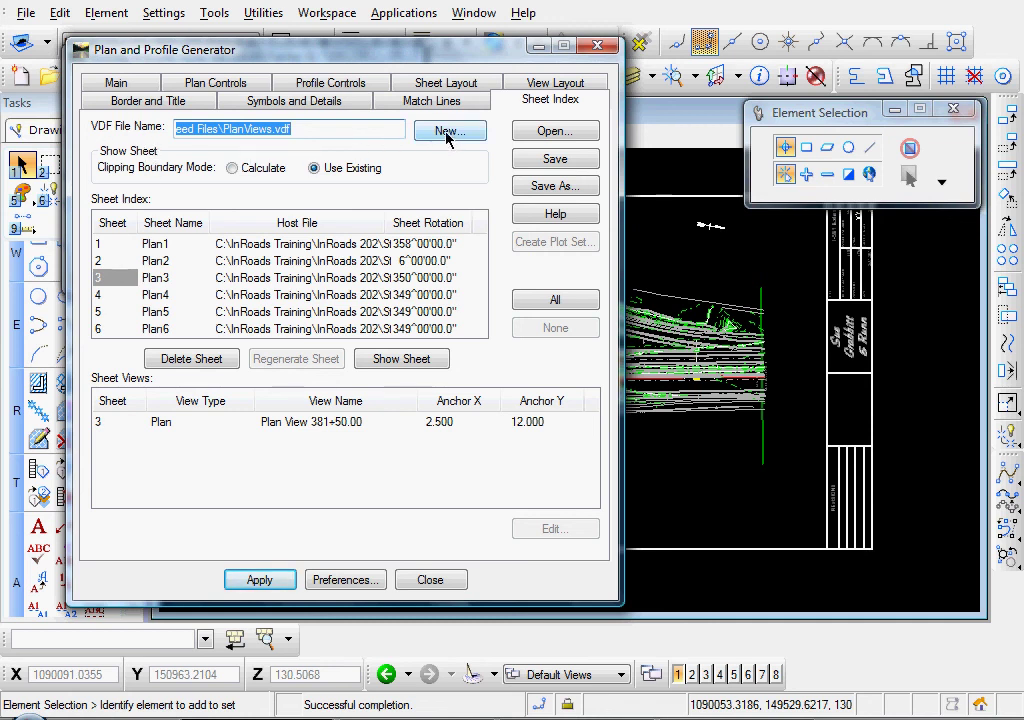
pyautogui.click(554, 187)
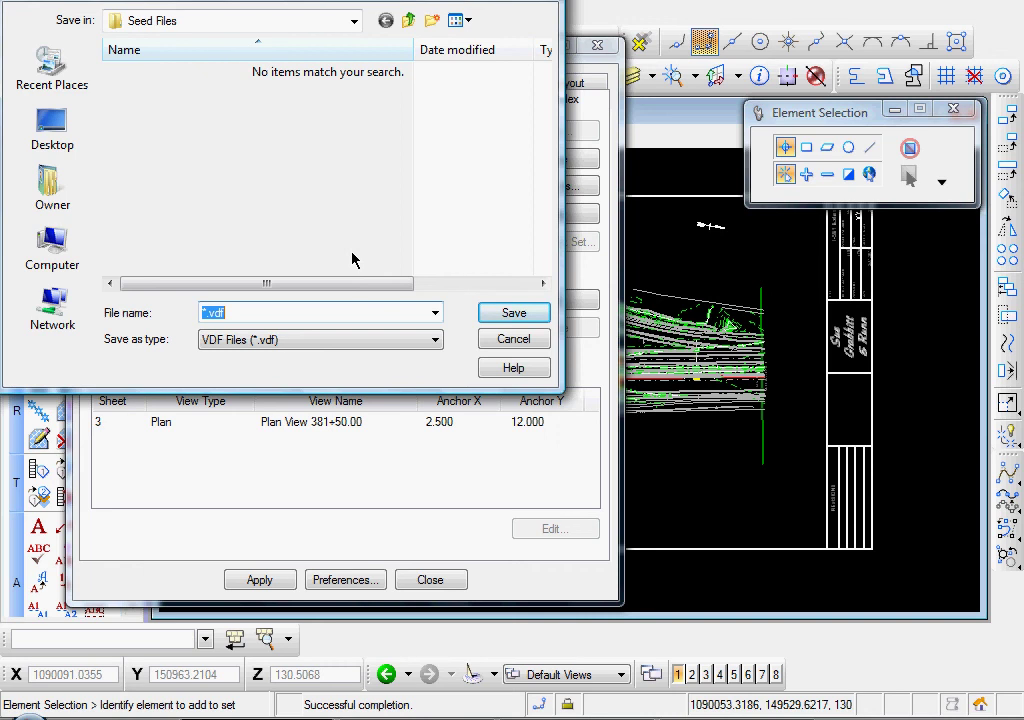
# Save the sheet index in Seed Files under the file name PlanViews1
pyautogui.write('Pl')
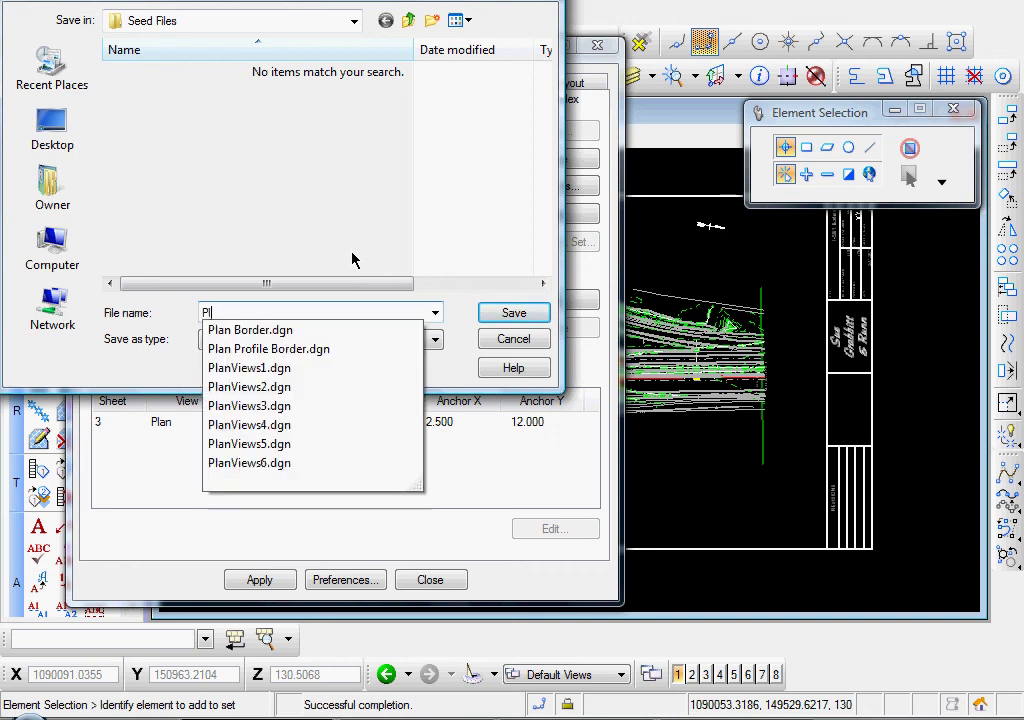
pyautogui.write('anViews')
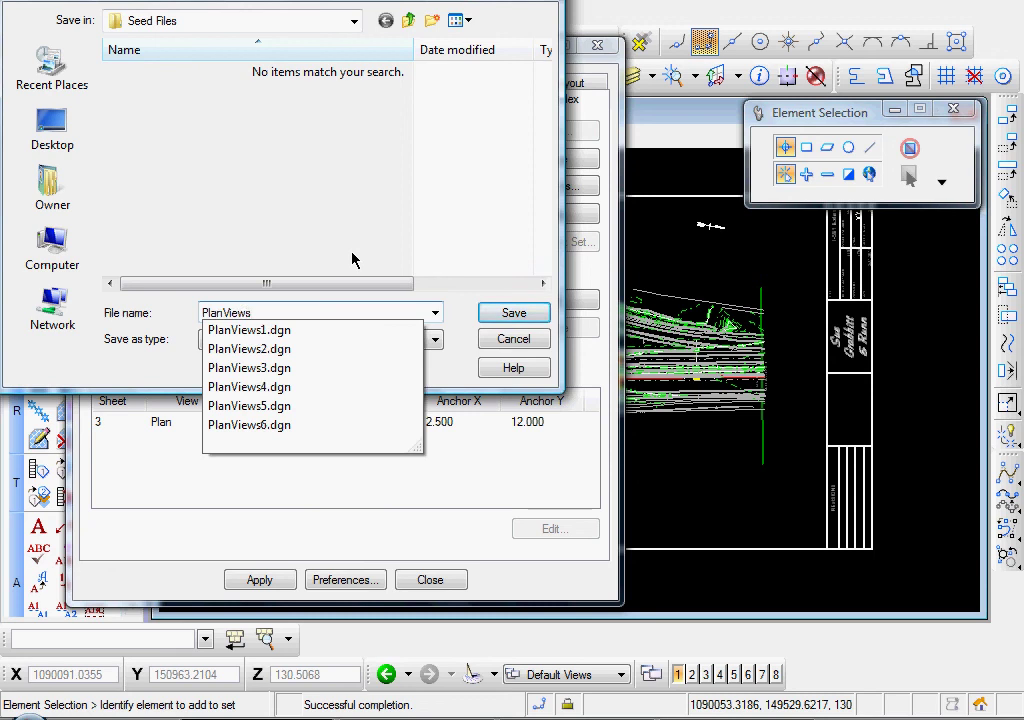
pyautogui.write('1')
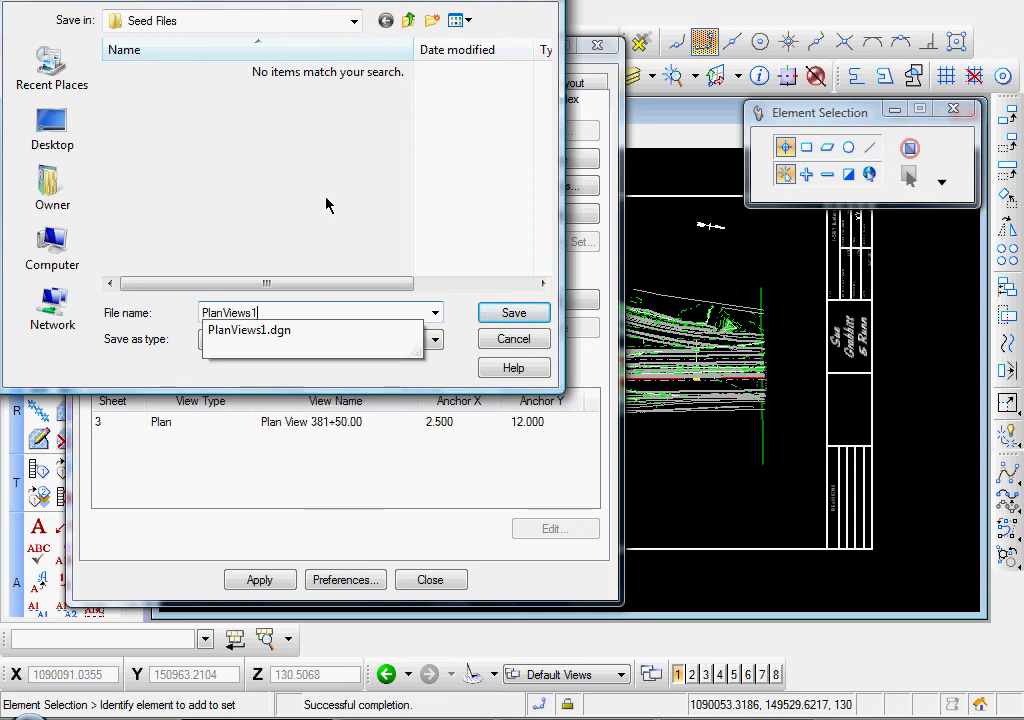
pyautogui.press('Escape')
pyautogui.click(503, 313)
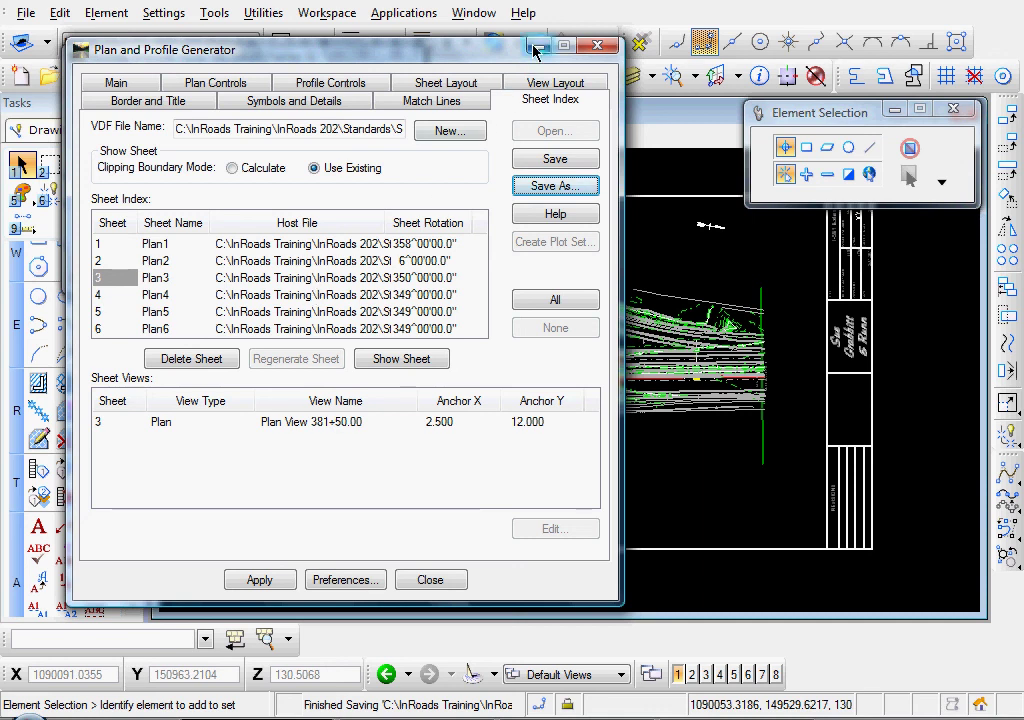
# Close the Plan and Profile Generator dialog
pyautogui.click(432, 582)
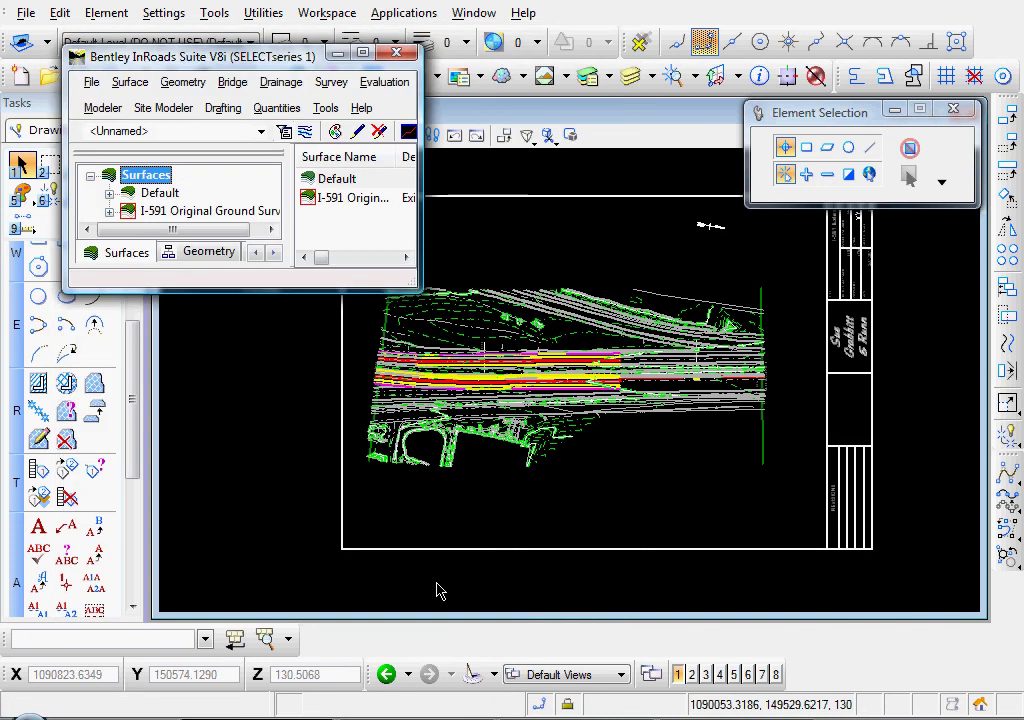